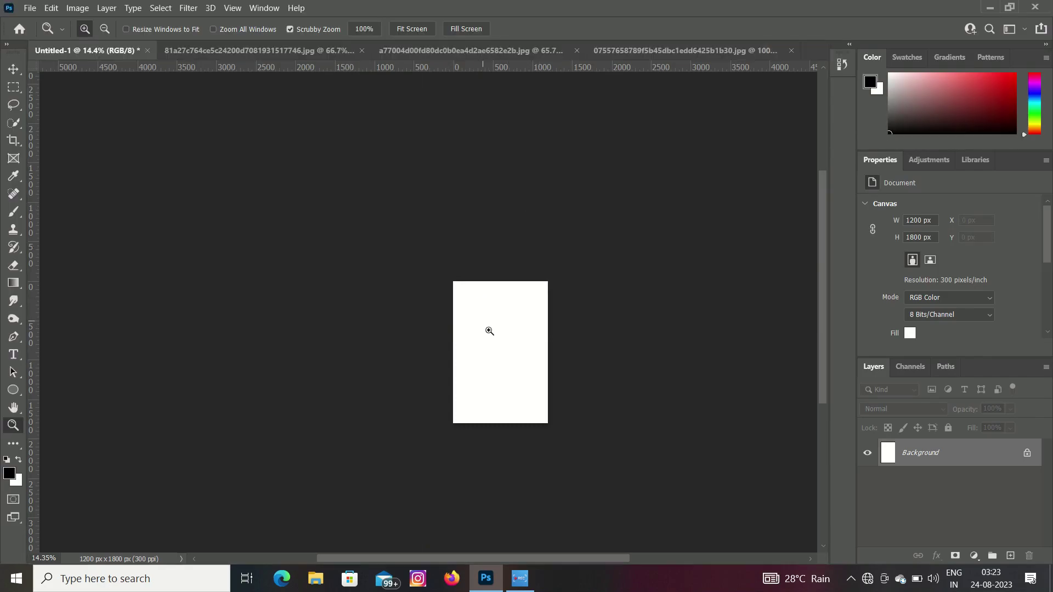
Step: Fit the blank canvas on screen, then bring up the couple photo with the pink flower wall
right_click(494, 332)
left_click(519, 344)
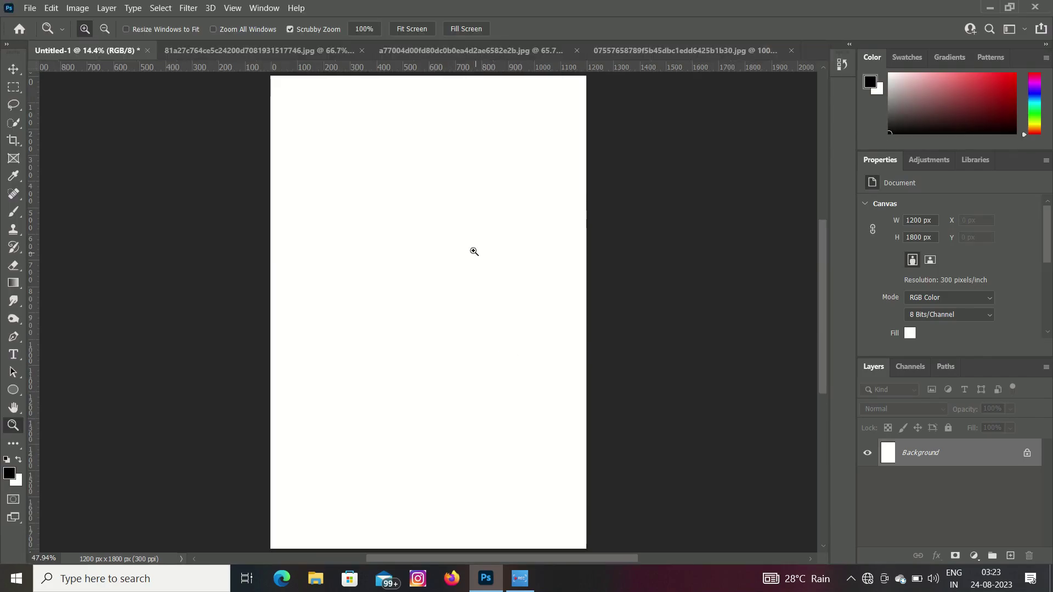
left_click(274, 48)
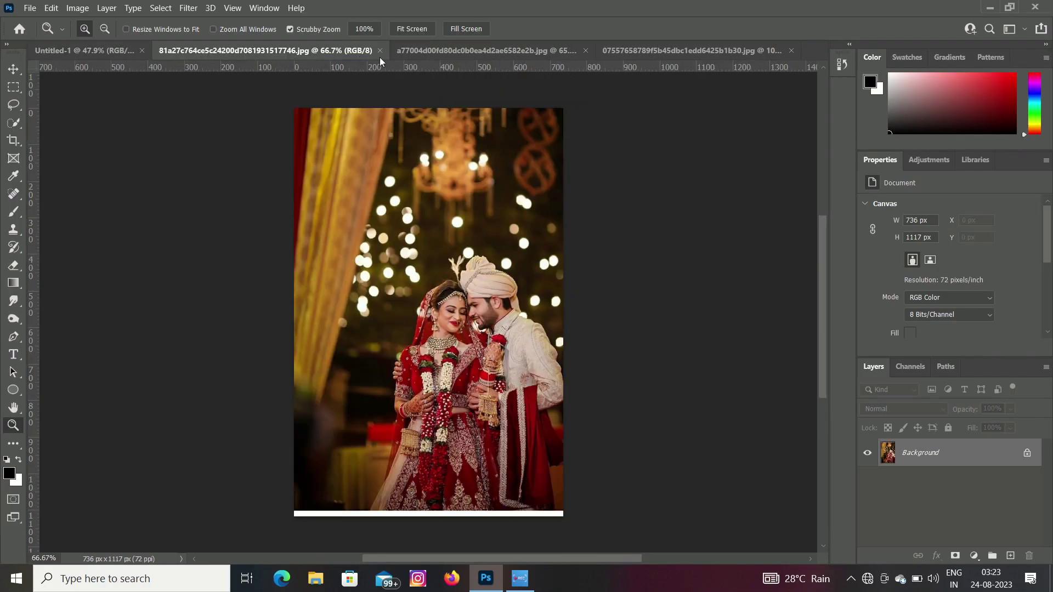
left_click(445, 50)
left_click(662, 49)
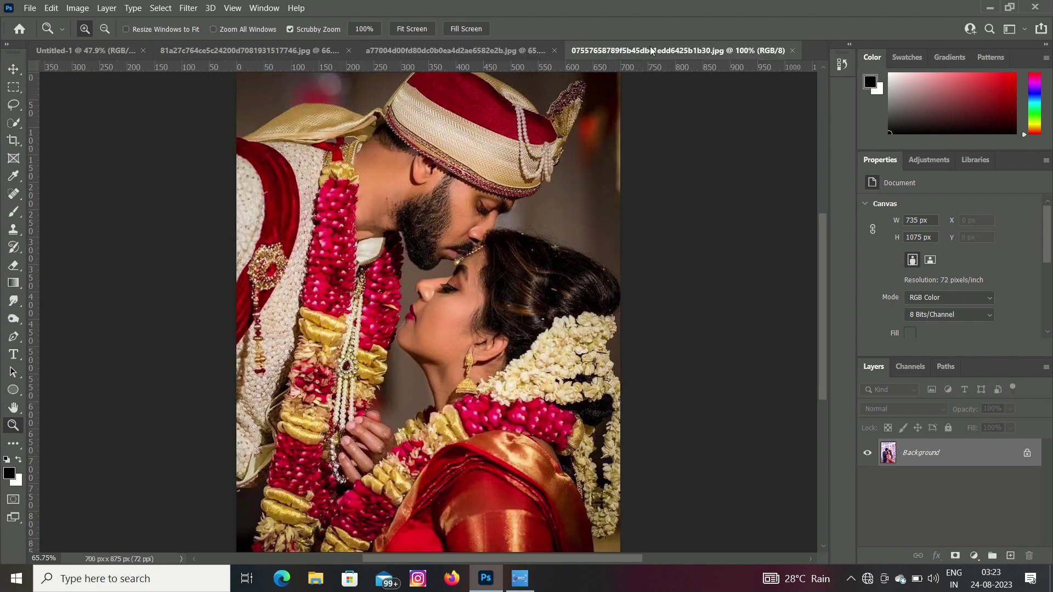
left_click(498, 48)
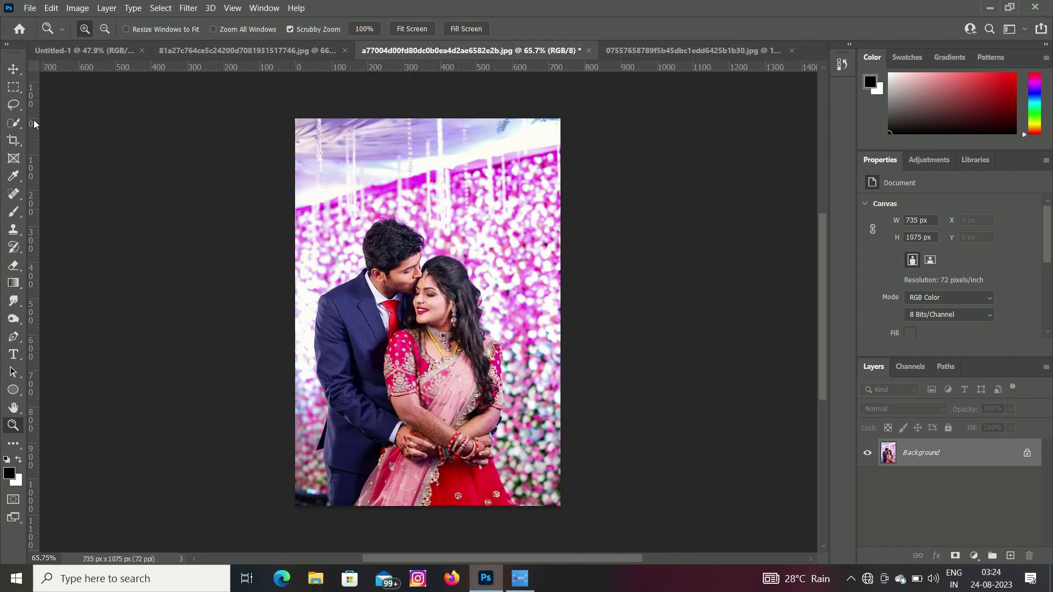
Step: Select the couple using Quick Selection's Select Subject, then return to the Untitled-1 canvas
left_click(14, 122)
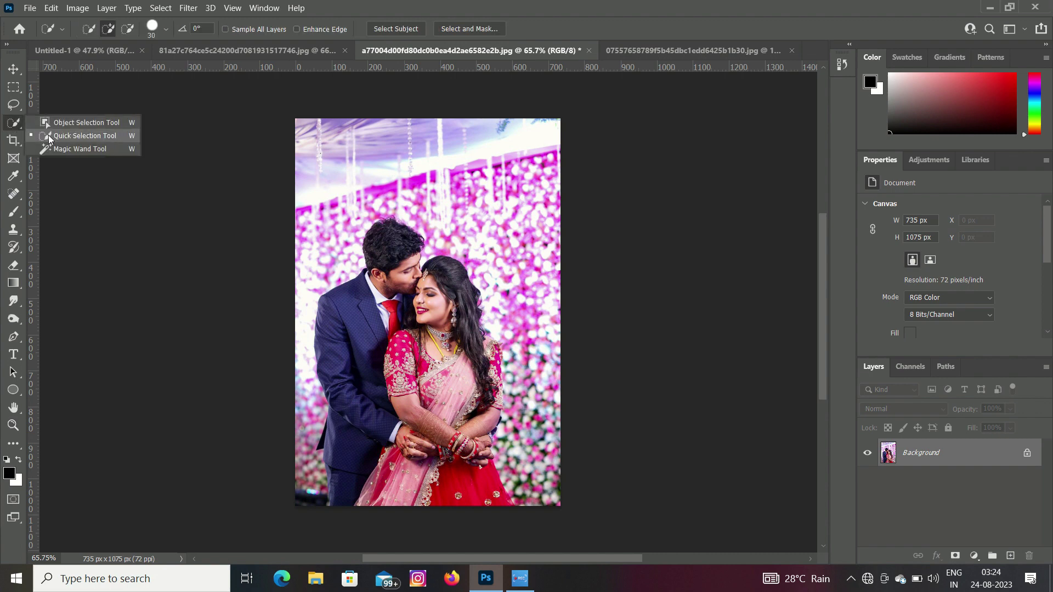
left_click(49, 136)
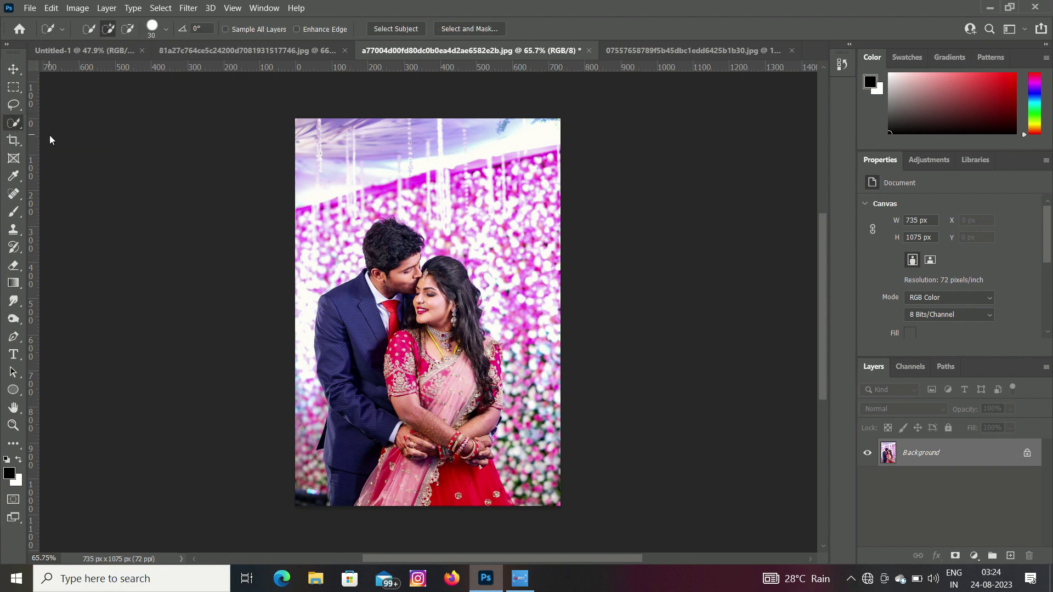
left_click(393, 29)
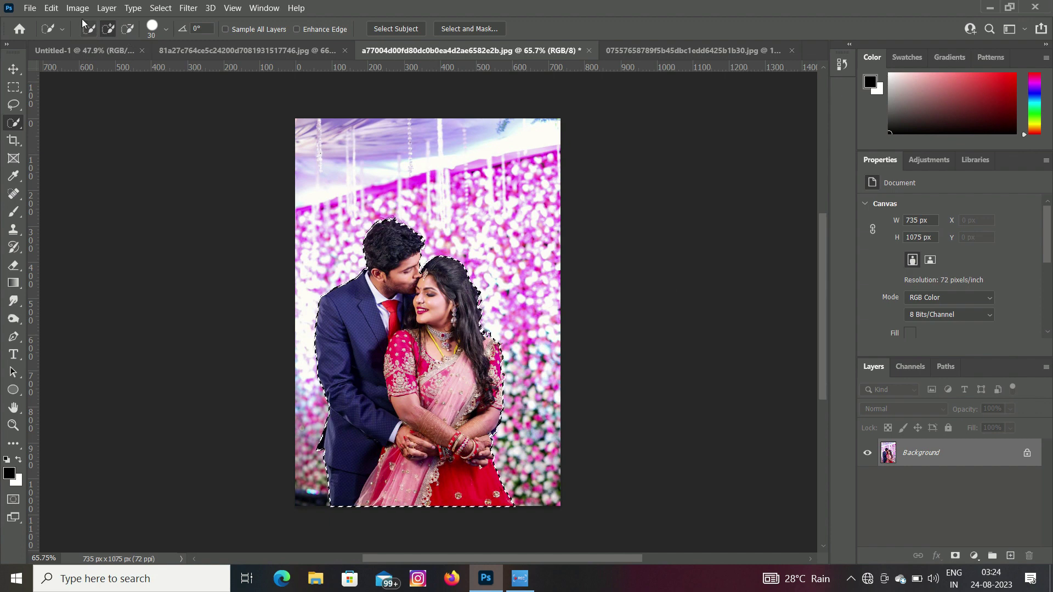
left_click(74, 51)
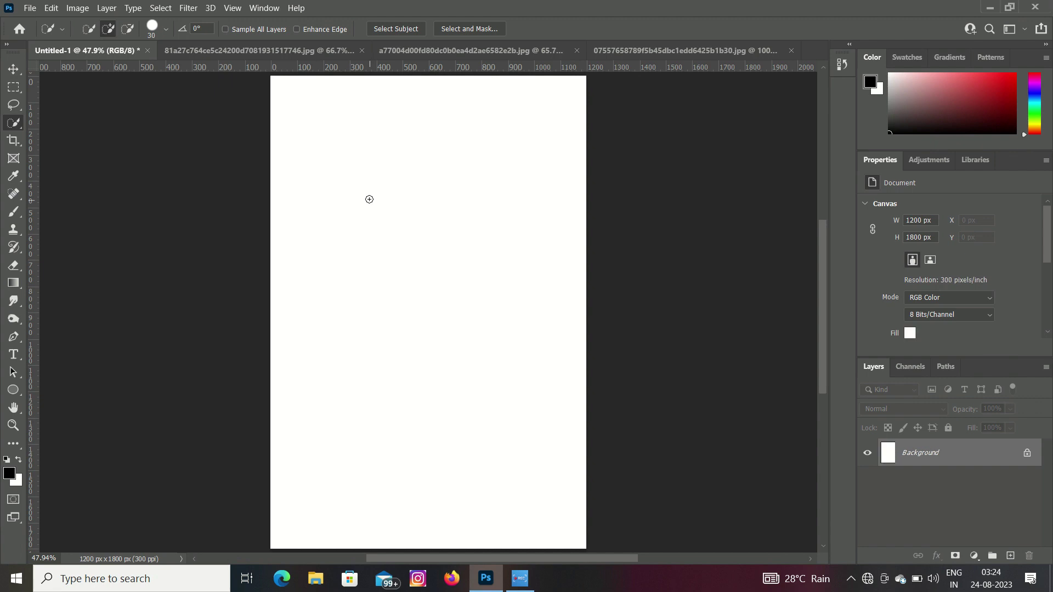
Step: Paste the couple onto the canvas and convert the layer to a smart object
key("ctrl+v")
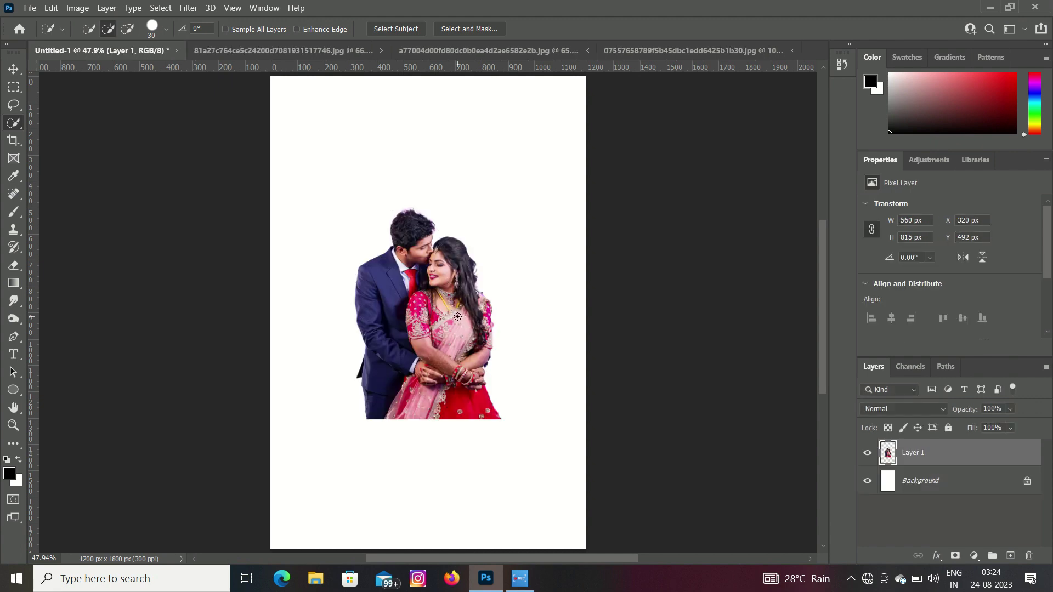
right_click(953, 459)
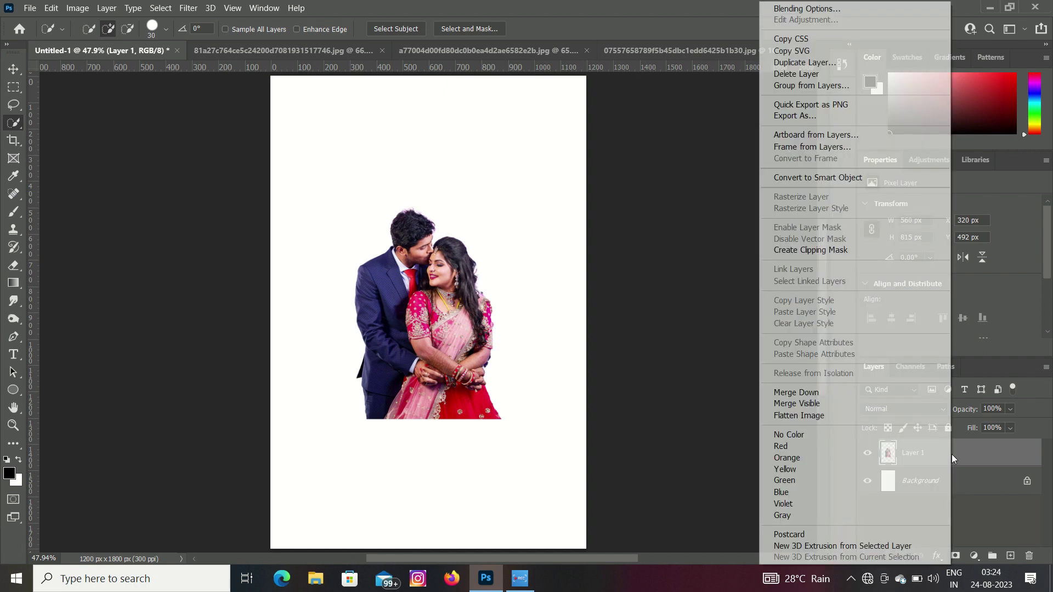
left_click(806, 178)
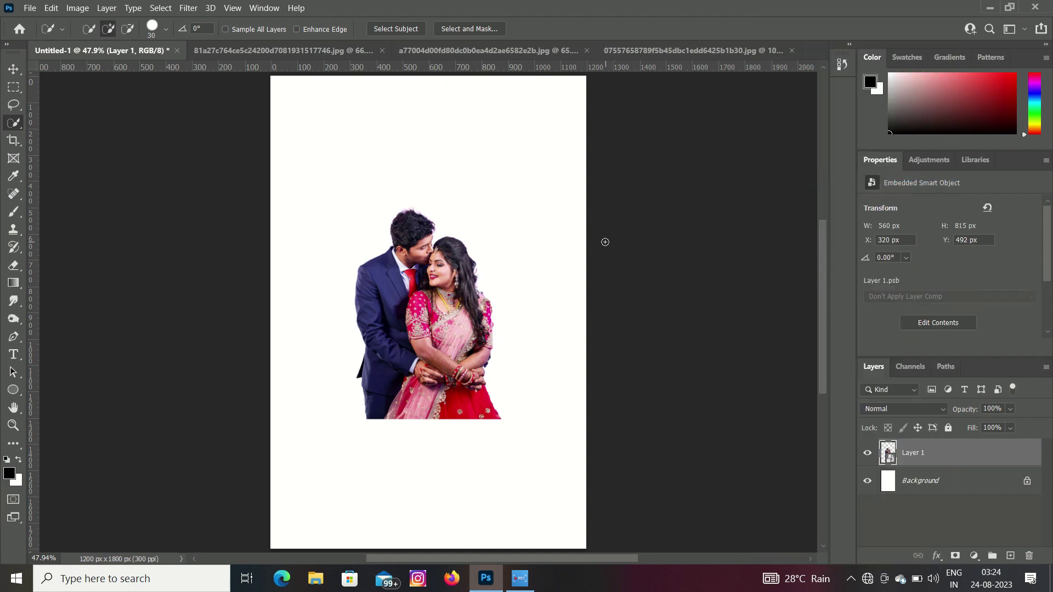
Step: Scale the couple to about 167% (931 × 1358 px), centred at the bottom
key("ctrl+t")
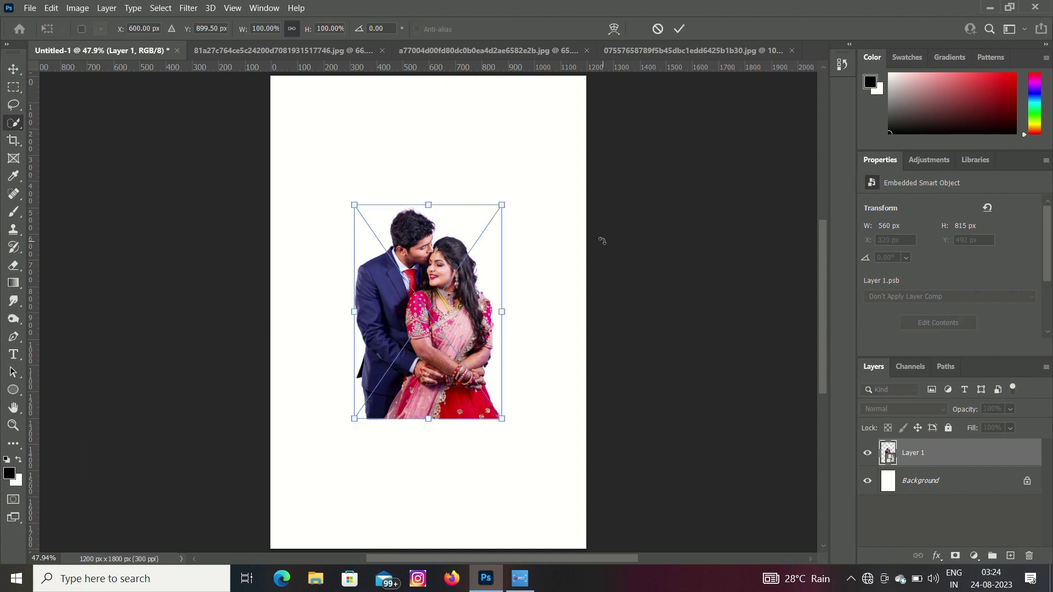
left_click_drag(500, 205, 702, 140)
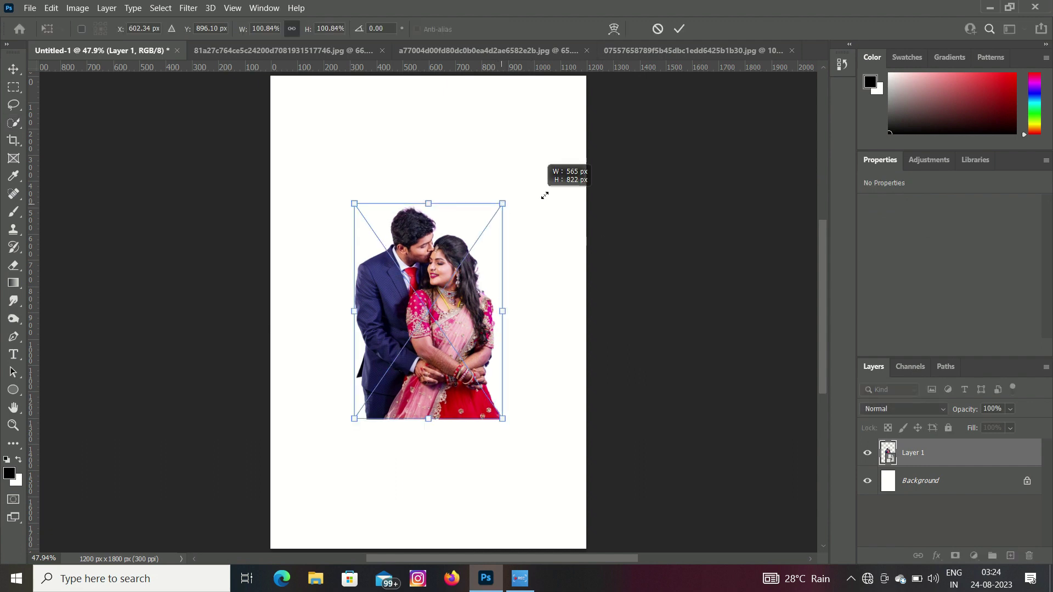
mouse_move(454, 240)
left_mouse_down()
mouse_move(414, 390)
mouse_move(482, 285)
left_mouse_up()
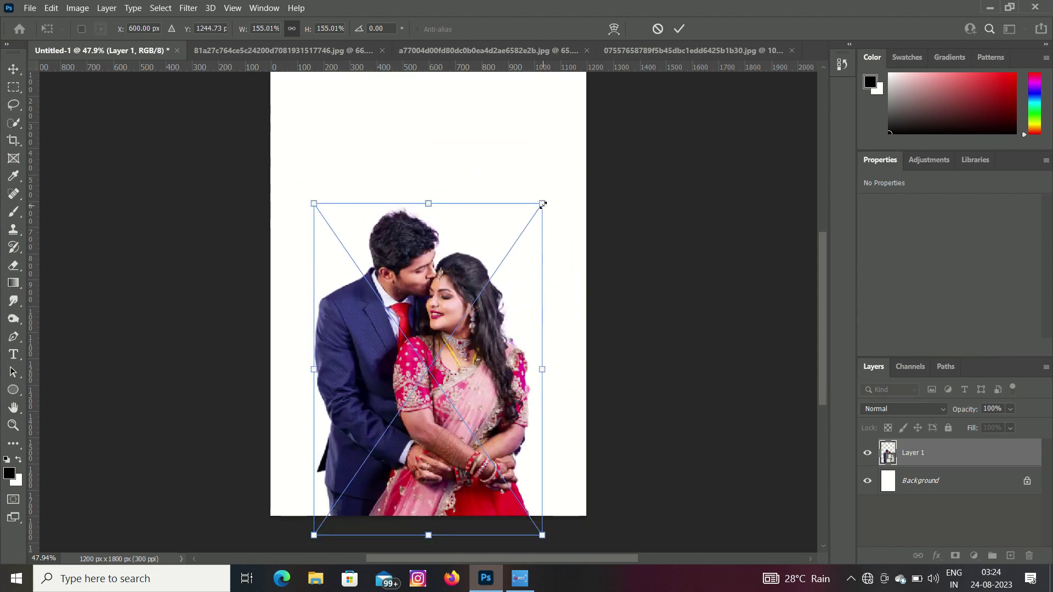
left_click_drag(542, 205, 566, 168)
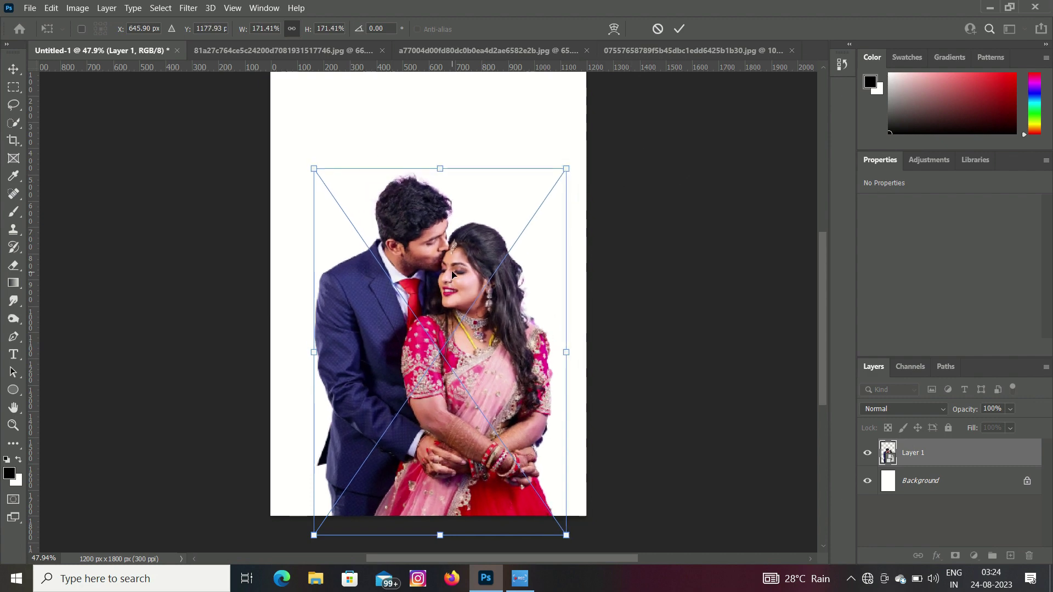
left_click_drag(452, 274, 440, 282)
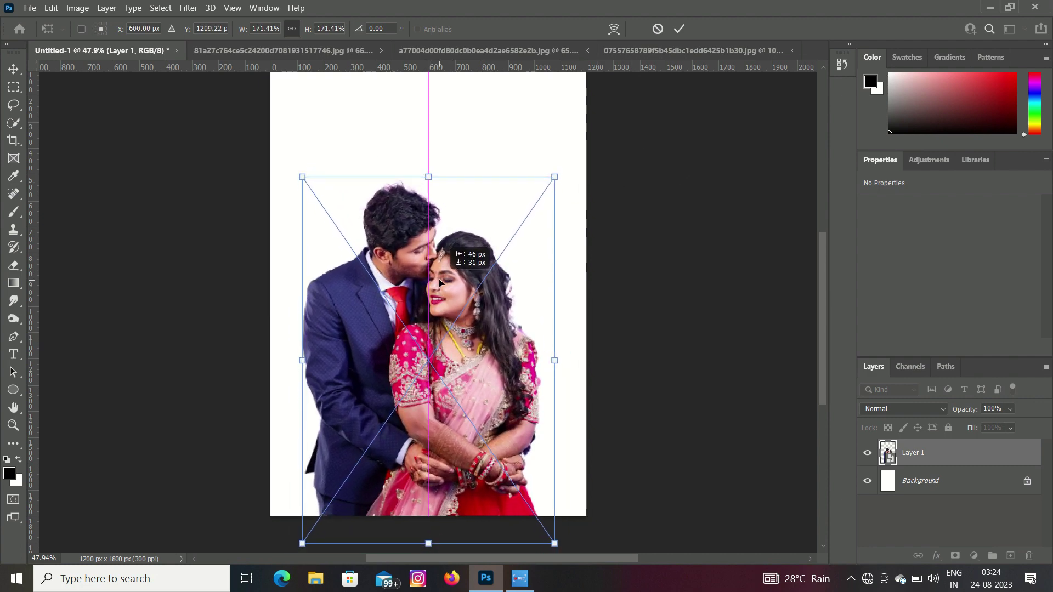
scroll(696, 274, "up", 3)
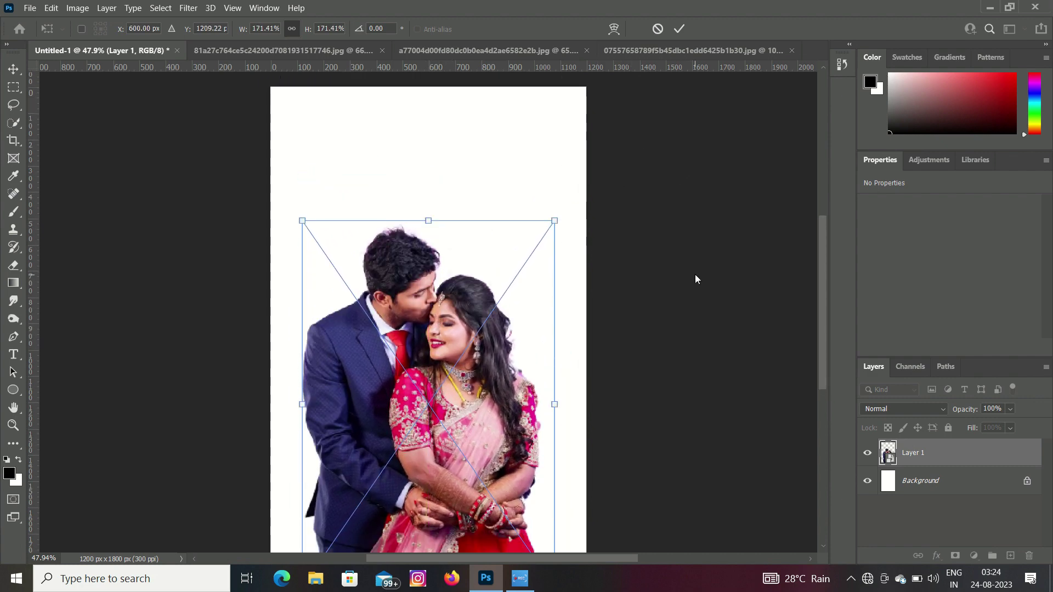
scroll(695, 275, "down", 1)
left_click_drag(473, 380, 473, 374)
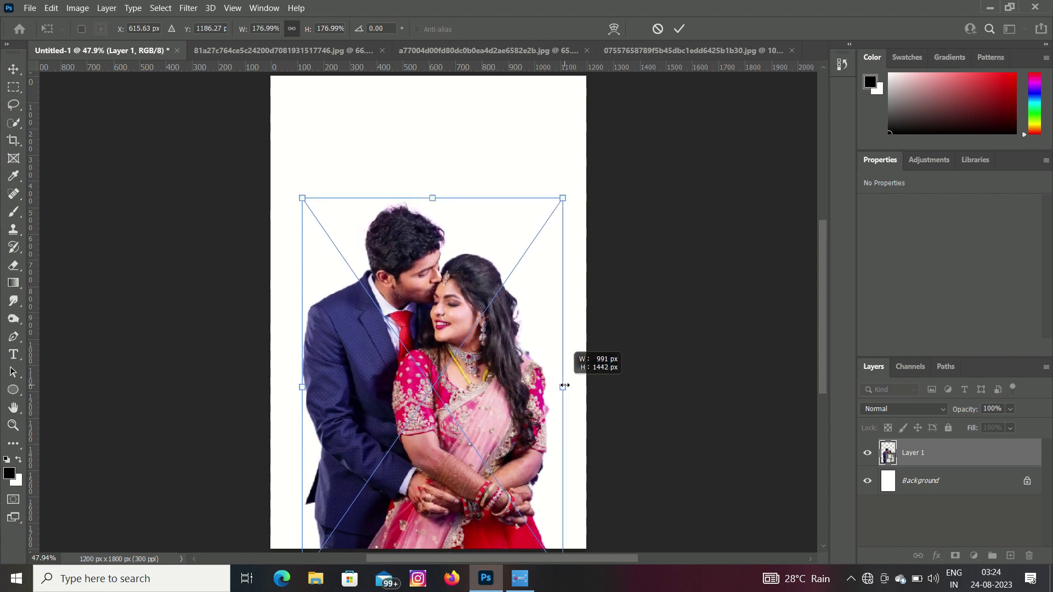
left_click_drag(554, 386, 545, 383)
left_click_drag(428, 404, 432, 410)
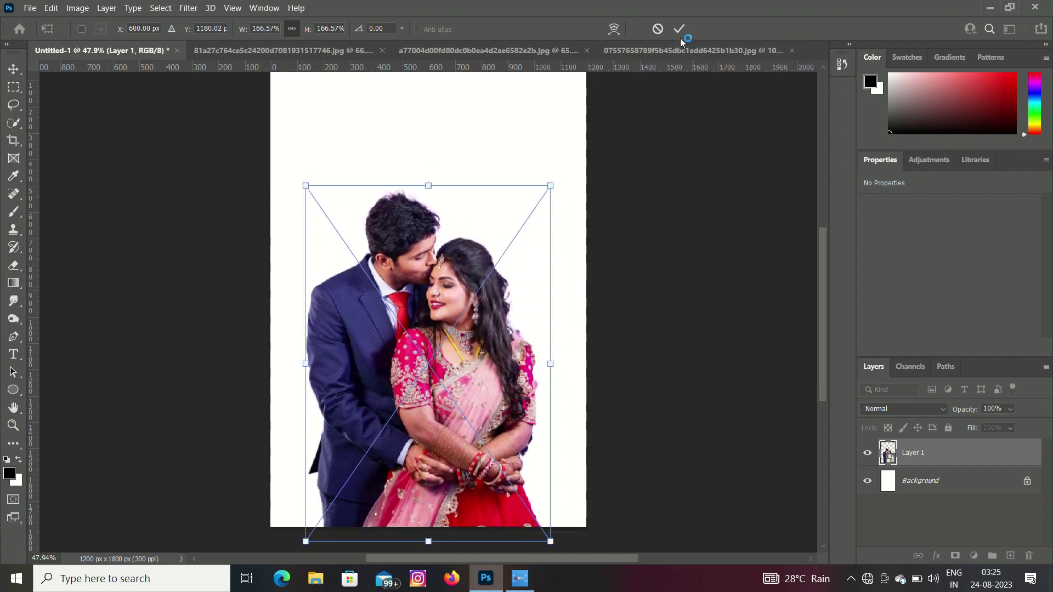
left_click(679, 29)
Step: Give Layer 1 a drop shadow at 70% opacity and add an empty Layer 2 above it
key("w")
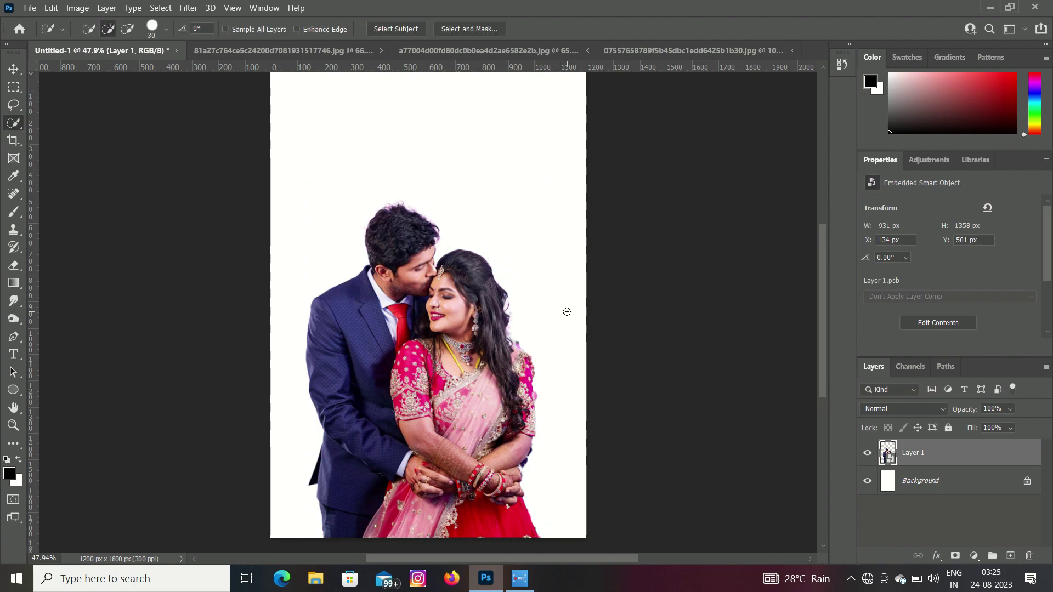
scroll(567, 312, "up", 1)
scroll(565, 309, "down", 1)
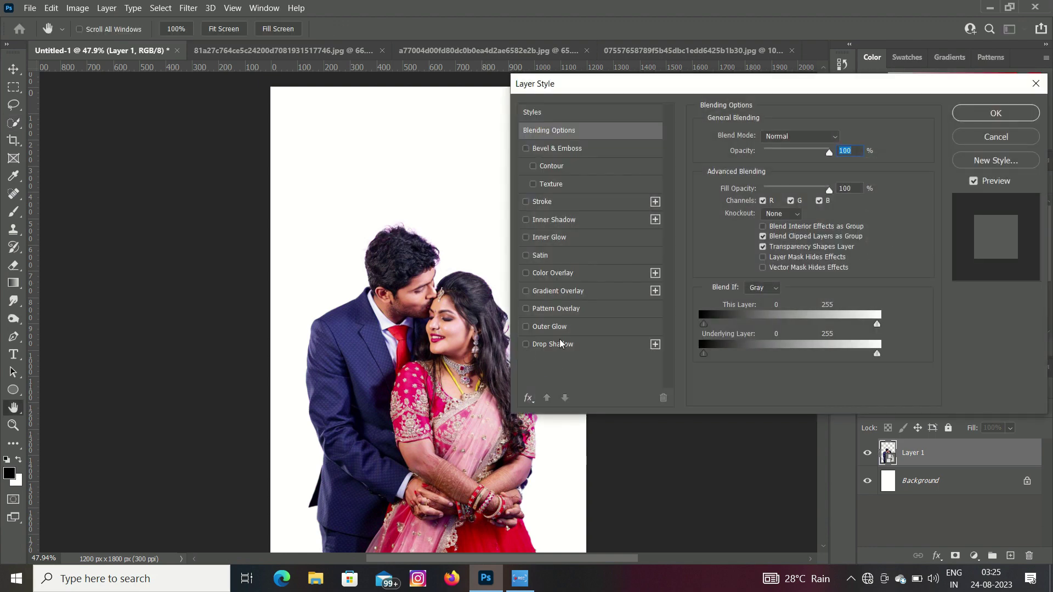
left_click(570, 344)
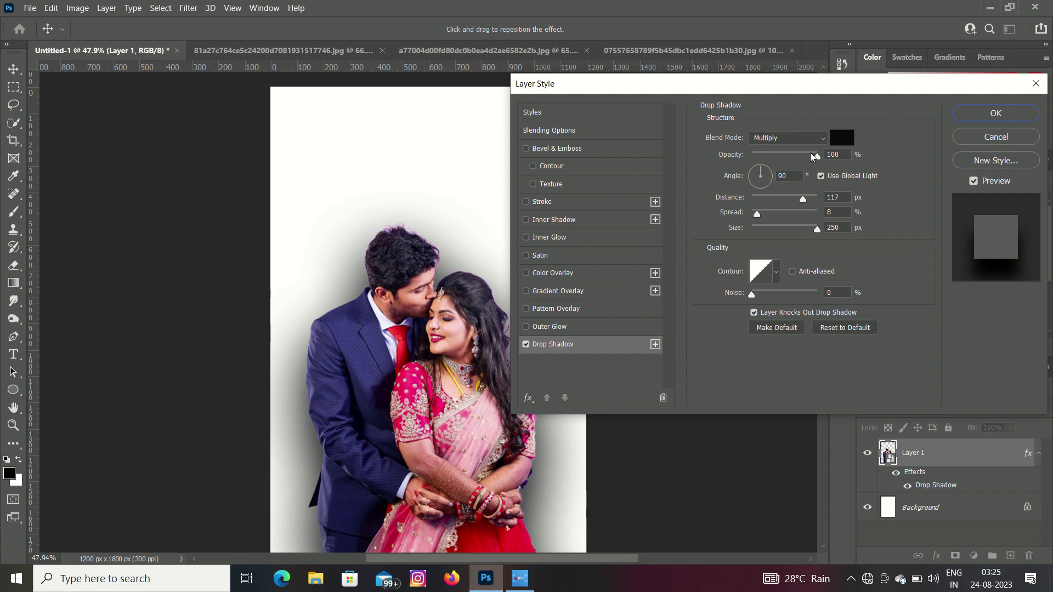
left_click_drag(814, 156, 799, 157)
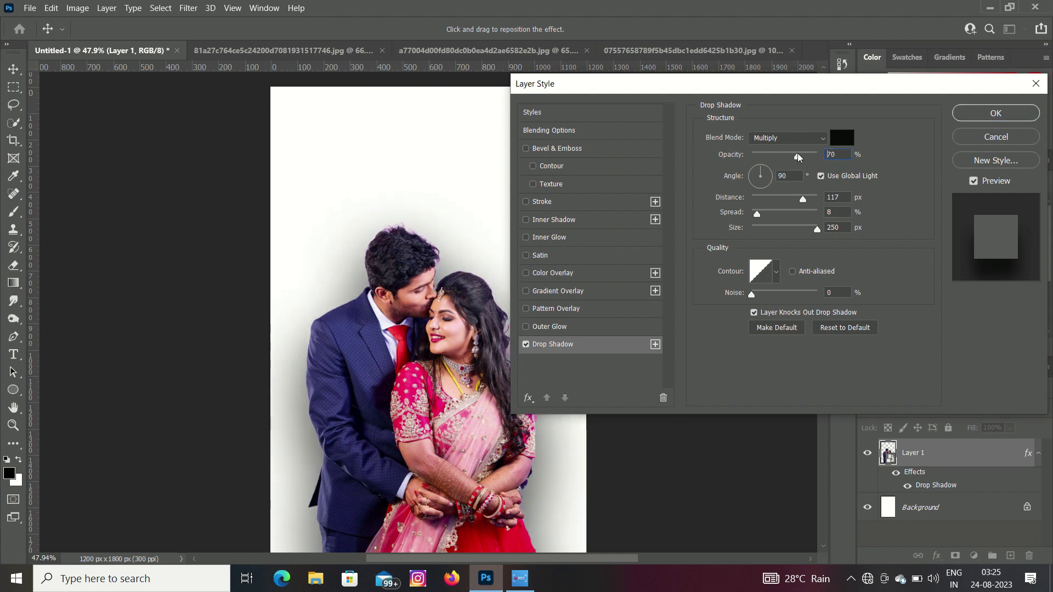
left_click(996, 113)
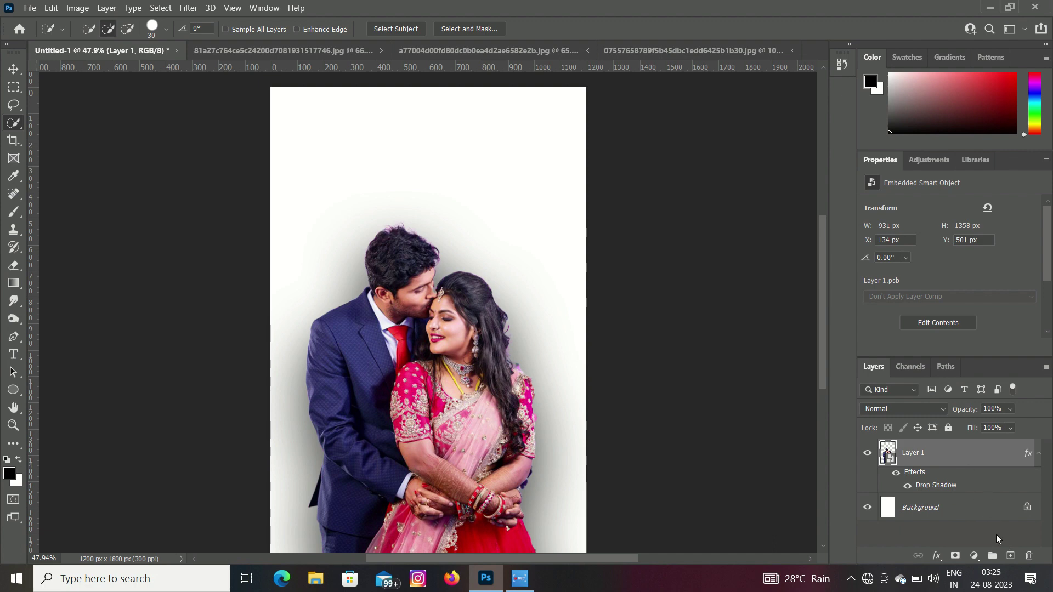
left_click(1010, 556)
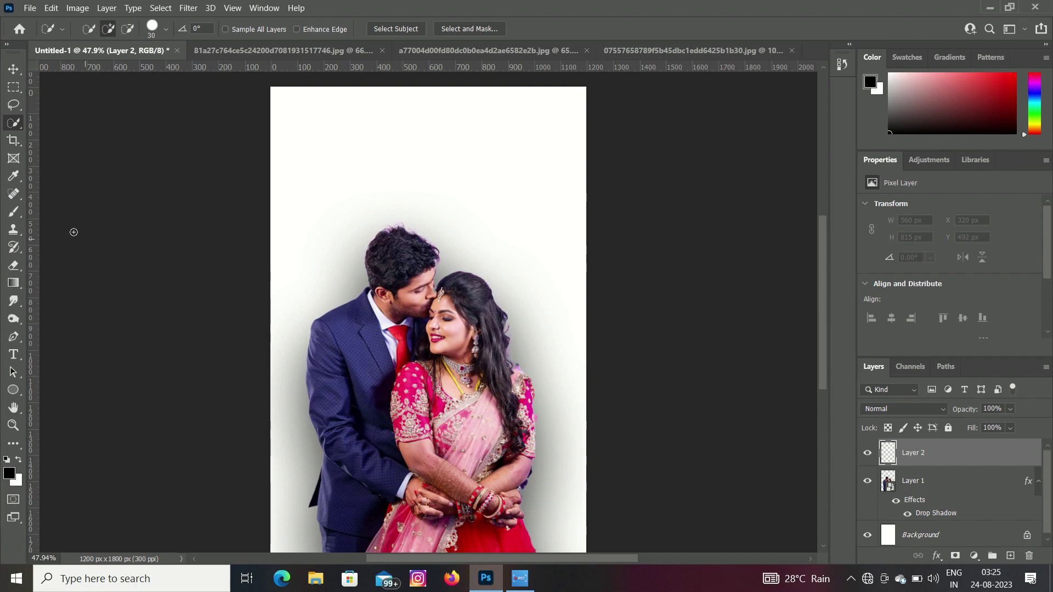
Step: Pick the Brush tool and try a pastel brush preset with a test stroke, then undo it
left_click(16, 214)
left_click(75, 212)
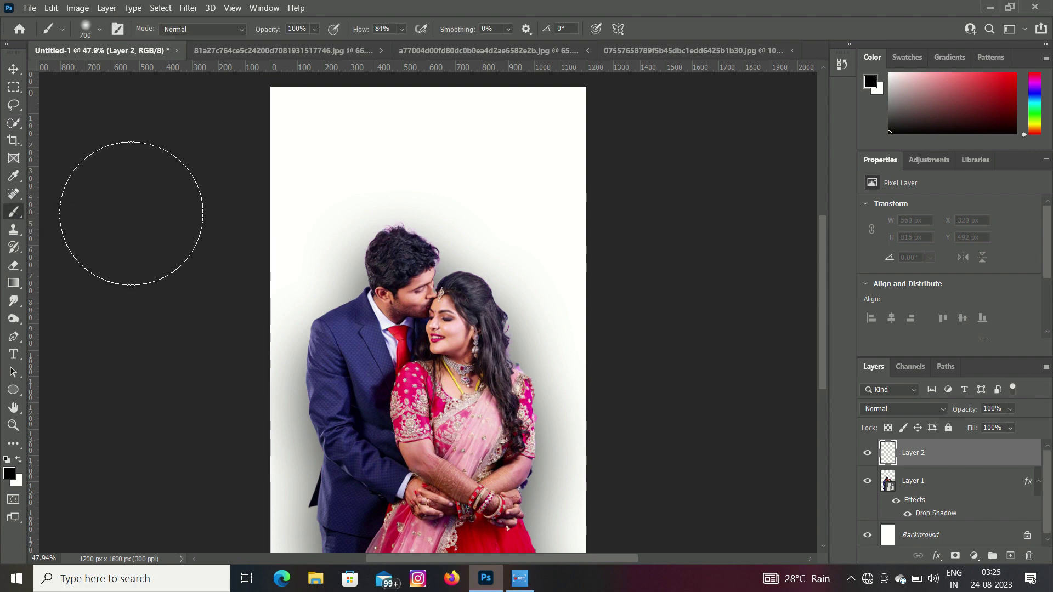
right_click(367, 189)
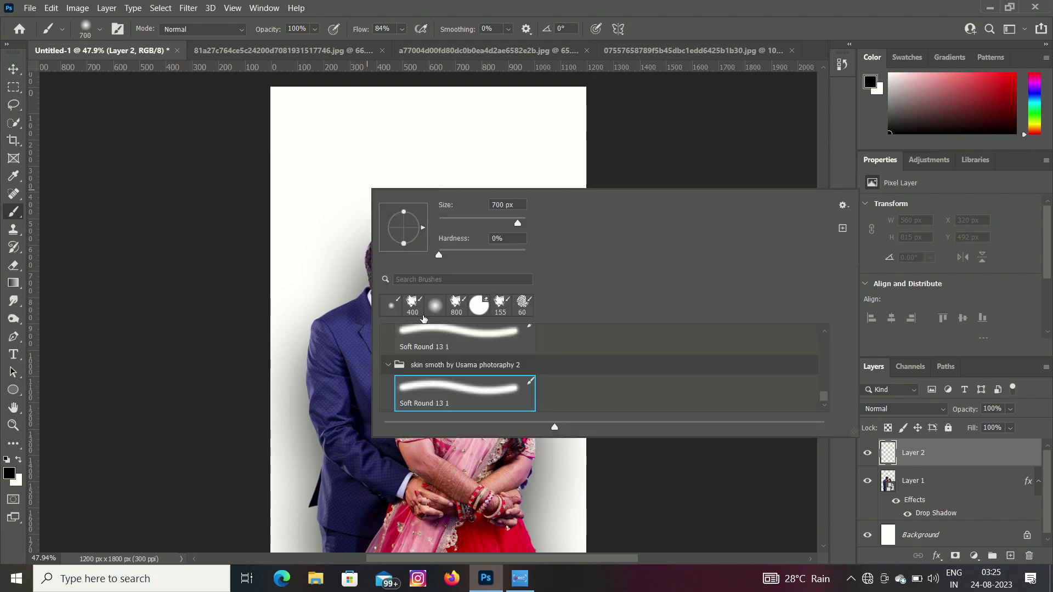
scroll(445, 357, "up", 2)
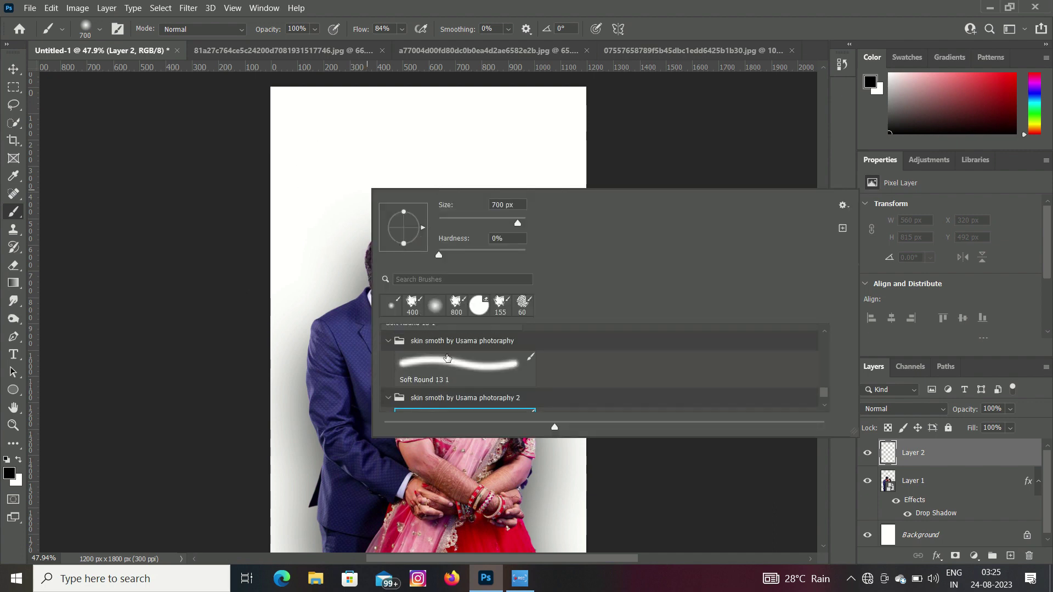
scroll(447, 359, "up", 2)
scroll(450, 360, "up", 2)
scroll(451, 361, "up", 2)
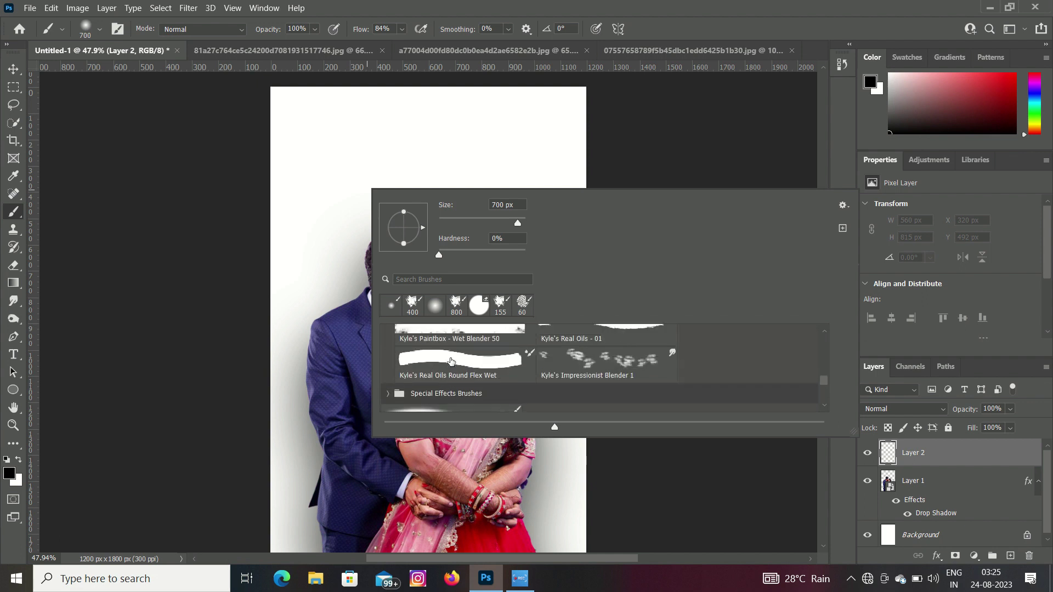
scroll(451, 361, "up", 2)
scroll(451, 361, "up", 2)
scroll(451, 361, "up", 2)
scroll(451, 361, "up", 2)
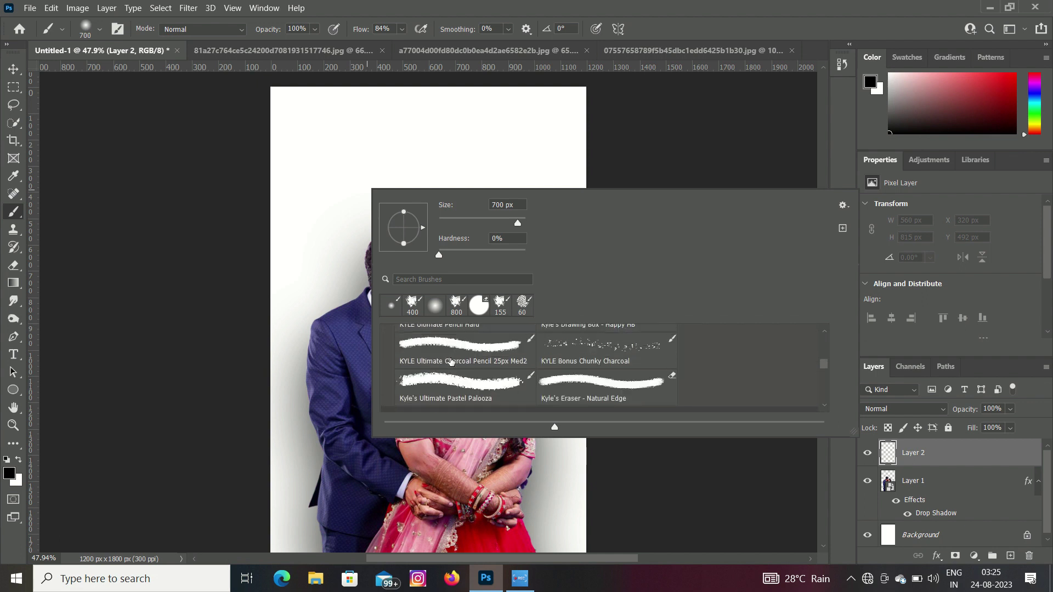
scroll(451, 368, "up", 1)
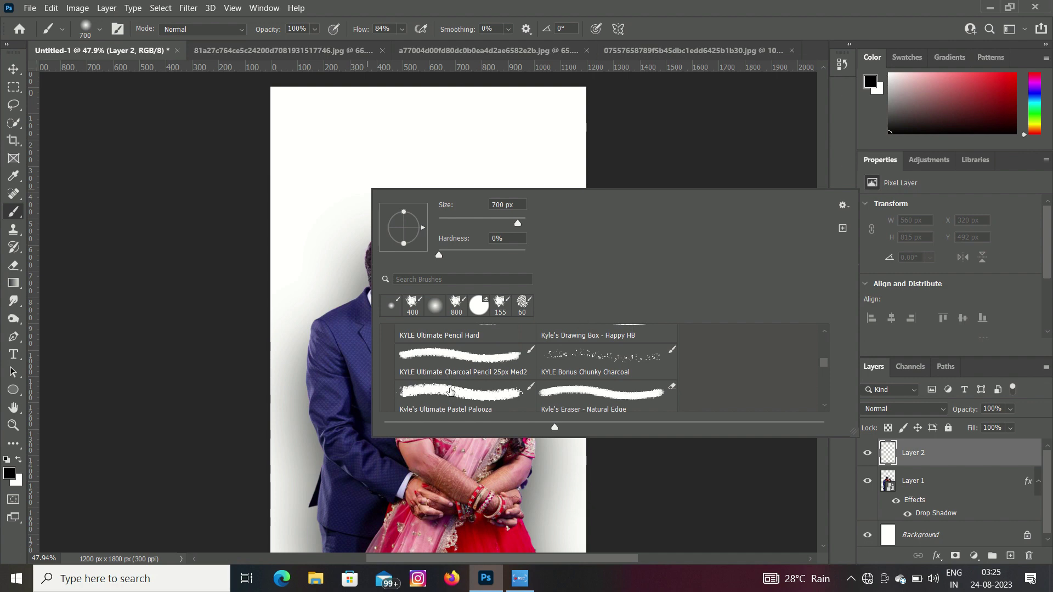
left_click(451, 391)
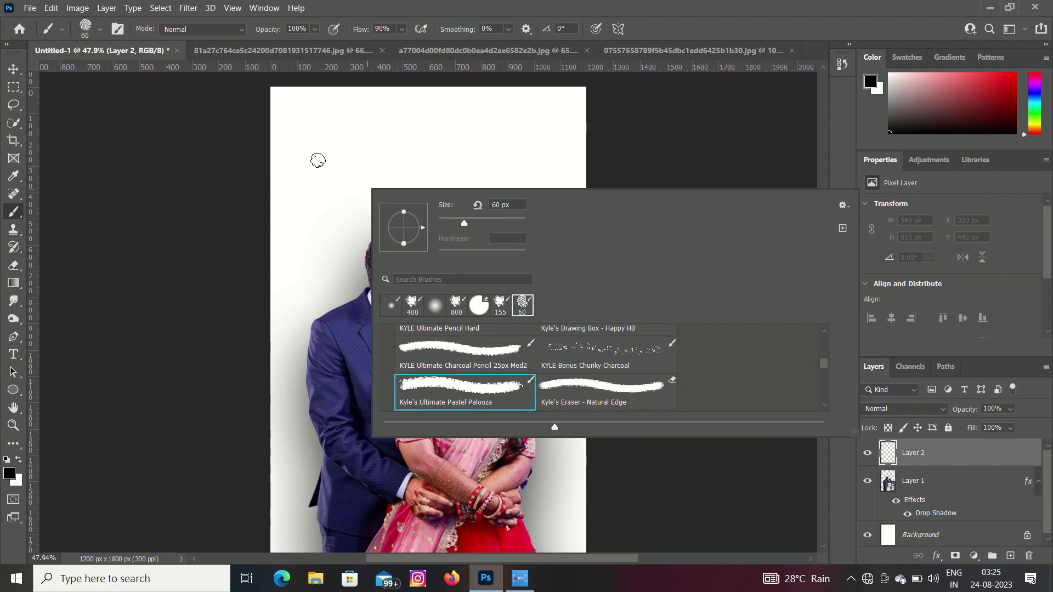
left_click(318, 160)
mouse_move(318, 160)
left_mouse_down()
mouse_move(346, 169)
mouse_move(333, 182)
left_mouse_up()
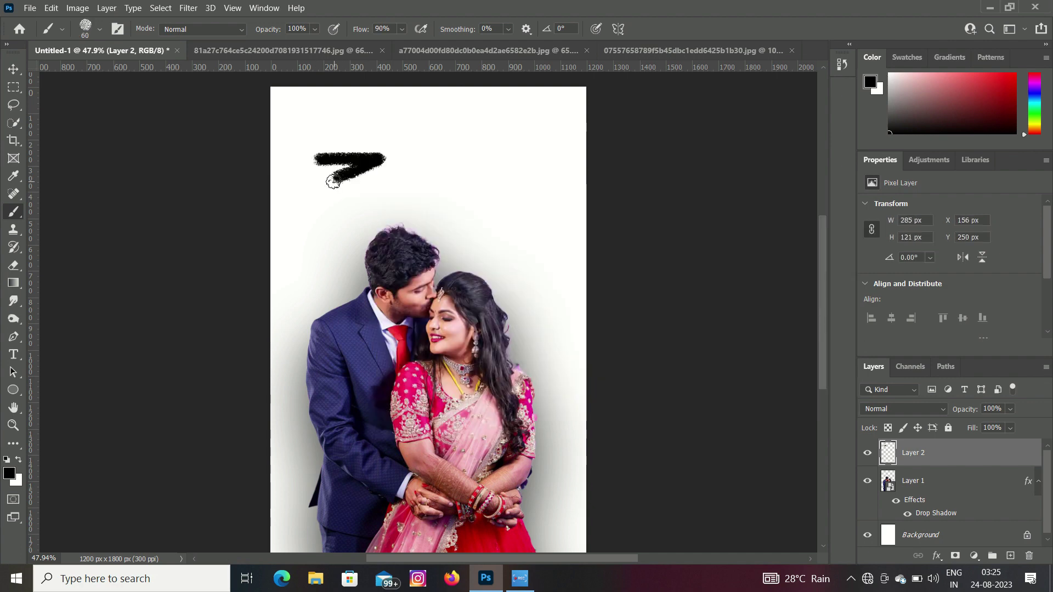
key("ctrl+z")
Step: Choose the KYLE Ultimate Charcoal Pencil 25px Med2 brush preset
right_click(333, 180)
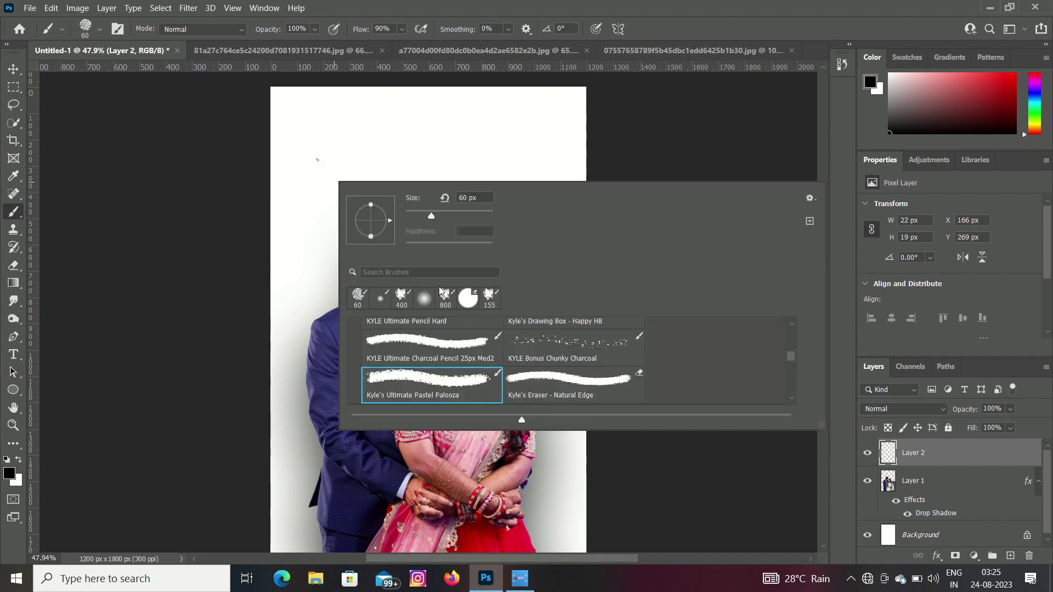
scroll(447, 365, "up", 1)
scroll(447, 365, "up", 1)
scroll(448, 366, "up", 1)
scroll(450, 366, "up", 2)
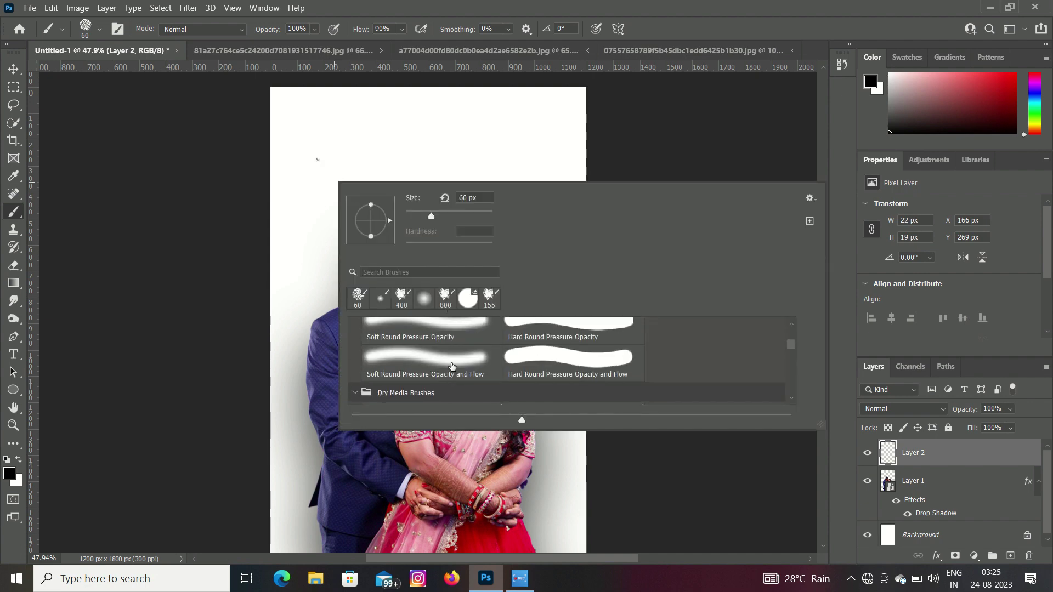
scroll(452, 366, "up", 2)
scroll(452, 367, "up", 2)
scroll(452, 366, "down", 1)
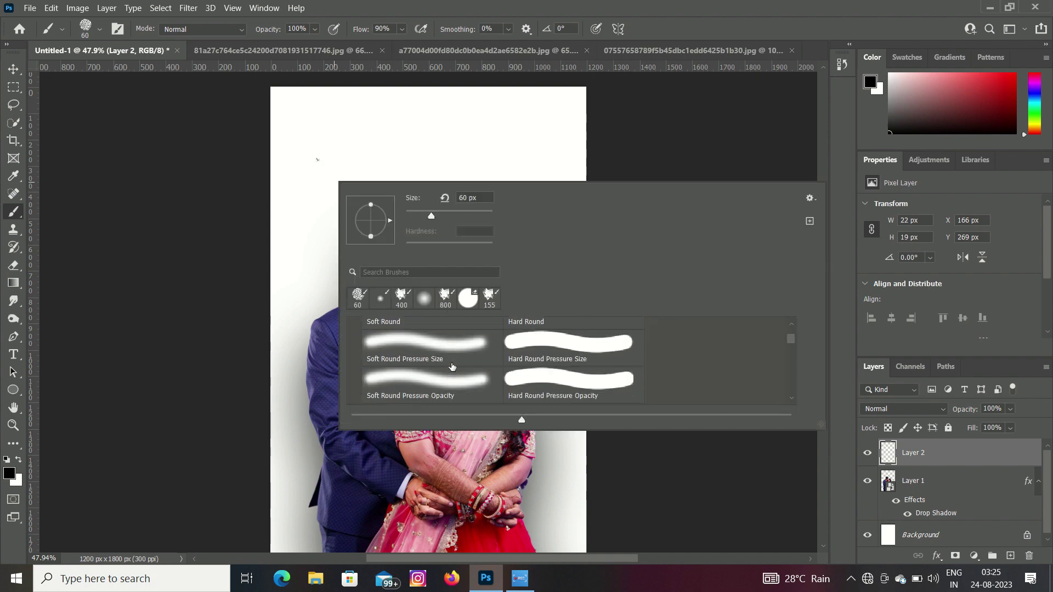
scroll(452, 367, "down", 2)
scroll(452, 366, "down", 1)
scroll(452, 366, "down", 1)
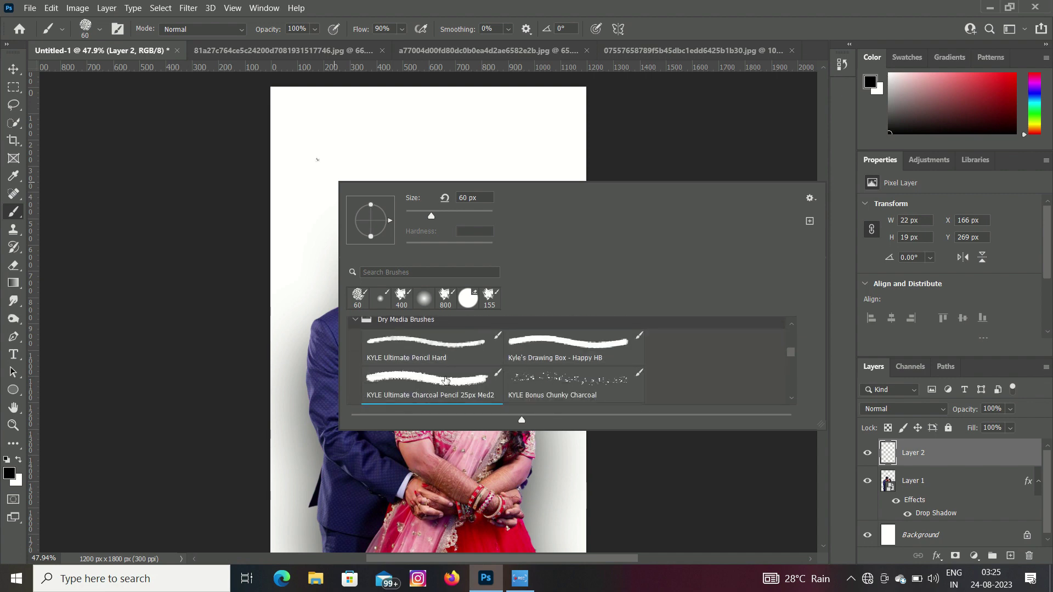
left_click(447, 380)
left_click(438, 133)
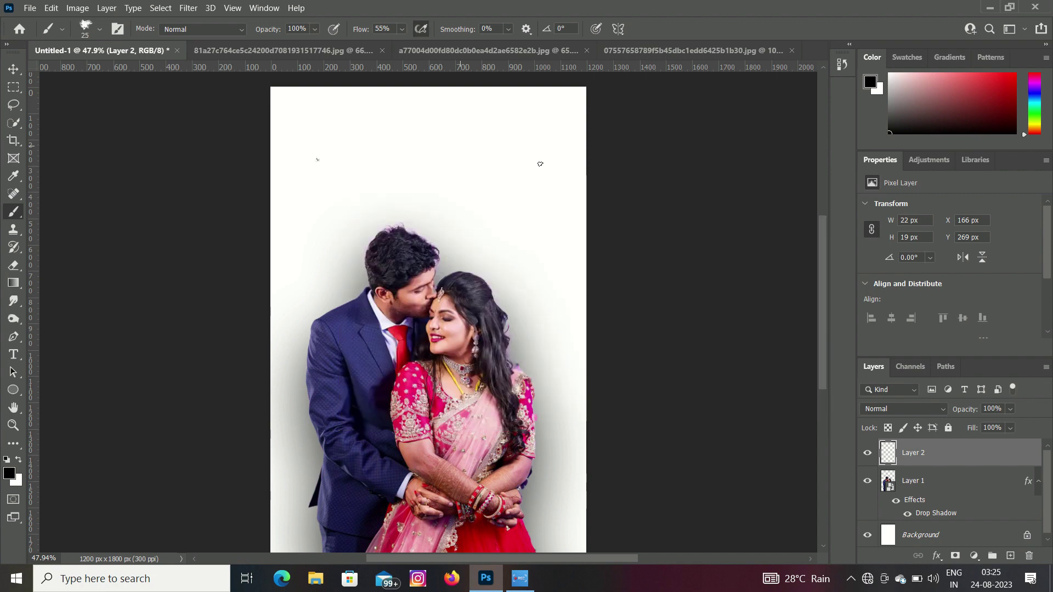
Step: Set the brush to 250 px and paint a rough black charcoal patch across the top-left
key("bracketright")
key("bracketright")
key("bracketright")
key("bracketright")
key("bracketright")
key("bracketright")
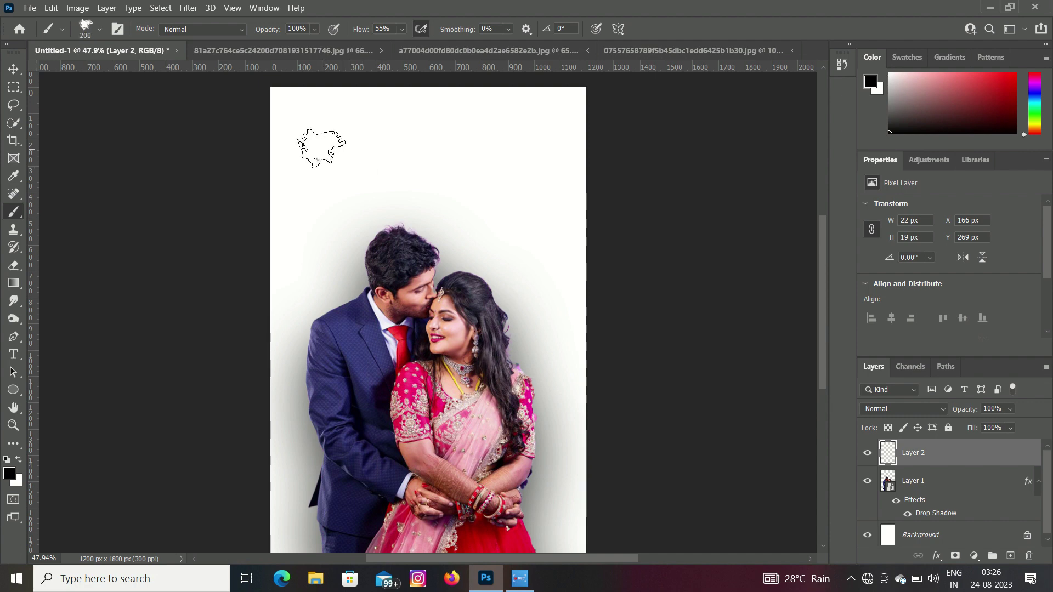
key("bracketright")
key("bracketright")
key("bracketright")
key("bracketright")
key("bracketleft")
key("bracketleft")
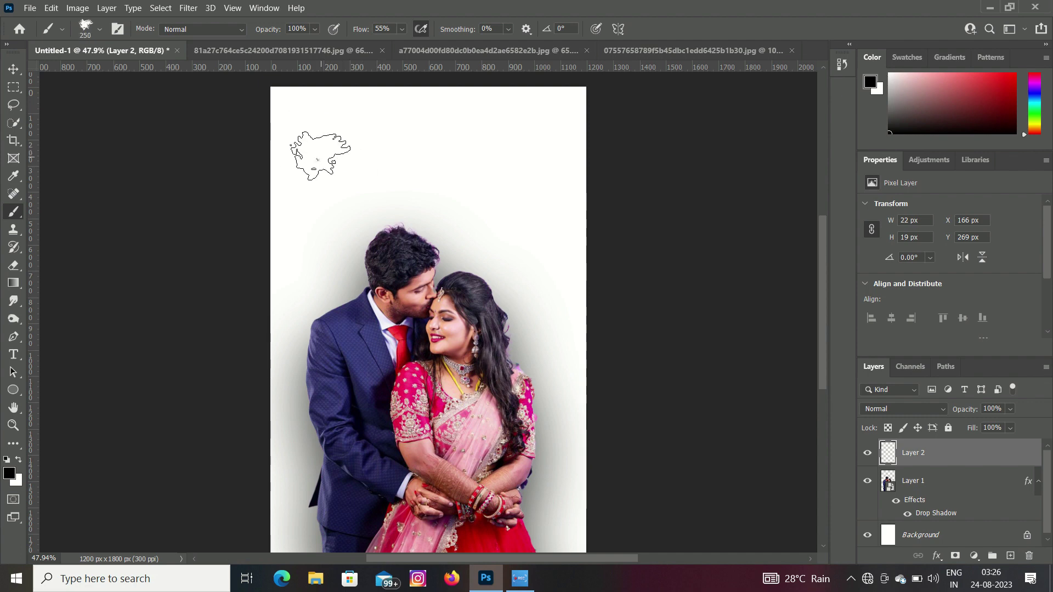
mouse_move(316, 156)
left_mouse_down()
mouse_move(351, 143)
mouse_move(299, 143)
mouse_move(341, 159)
mouse_move(315, 192)
mouse_move(356, 194)
mouse_move(346, 211)
mouse_move(376, 156)
mouse_move(368, 164)
mouse_move(425, 146)
mouse_move(341, 198)
left_mouse_up()
scroll(406, 181, "up", 1)
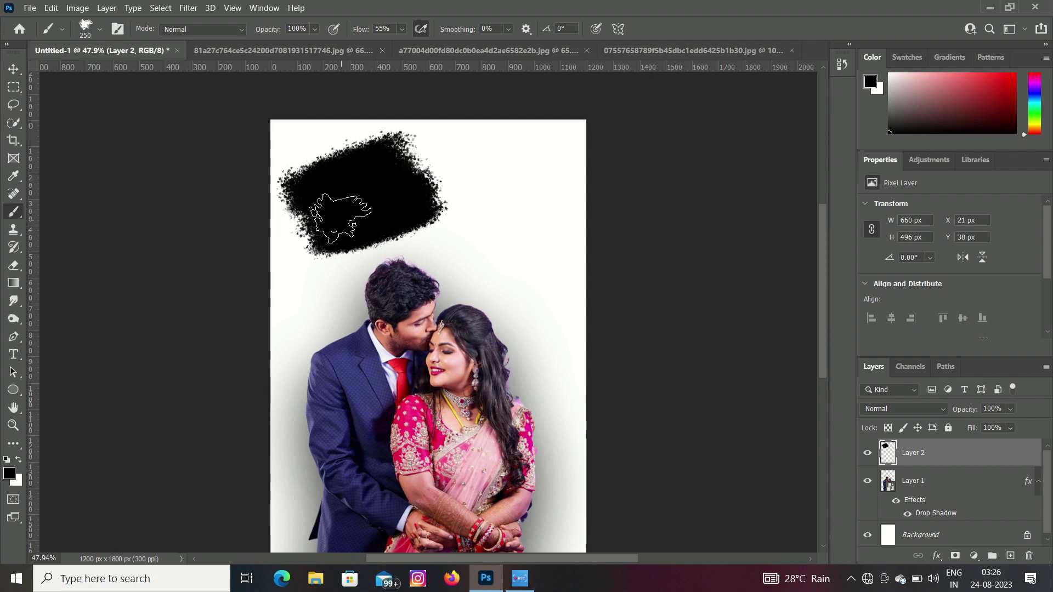
left_click_drag(346, 242, 354, 224)
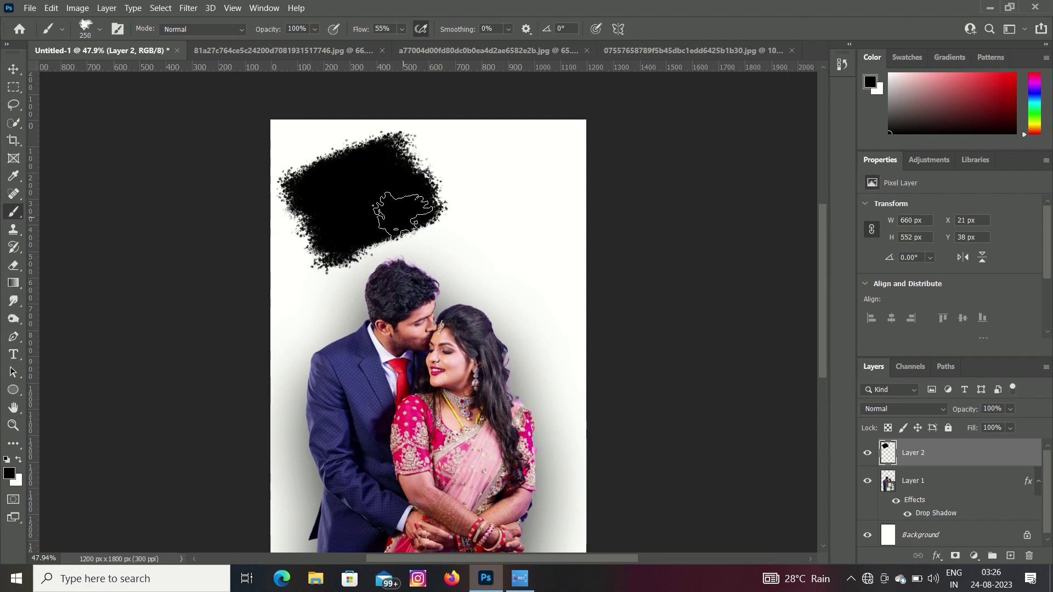
scroll(377, 200, "down", 1)
scroll(397, 214, "up", 1)
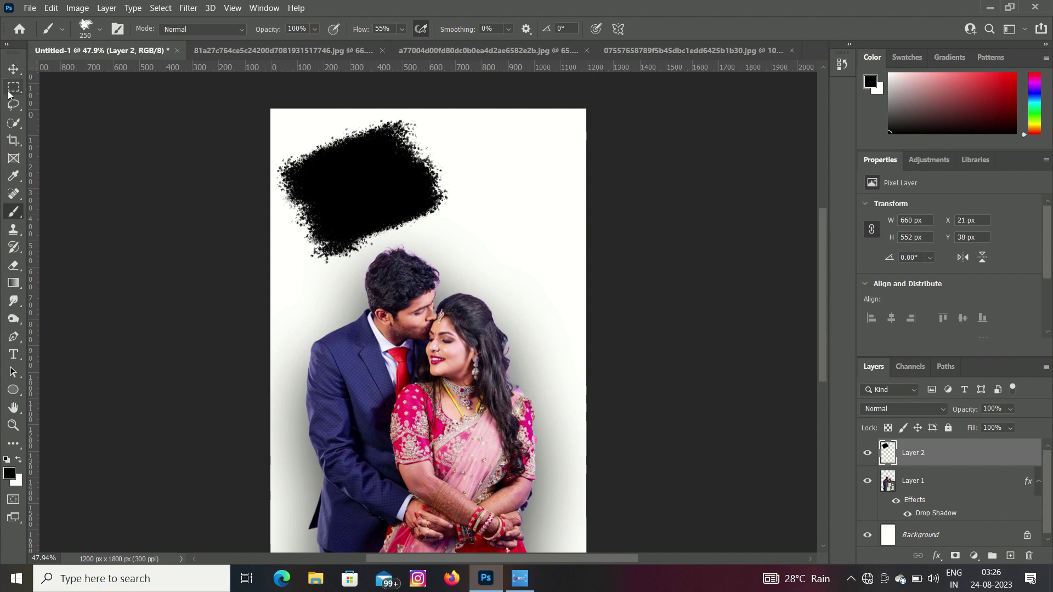
Step: Drag the bokeh-lit wedding photo into the poster as Layer 3 at the top-left corner
left_click(14, 68)
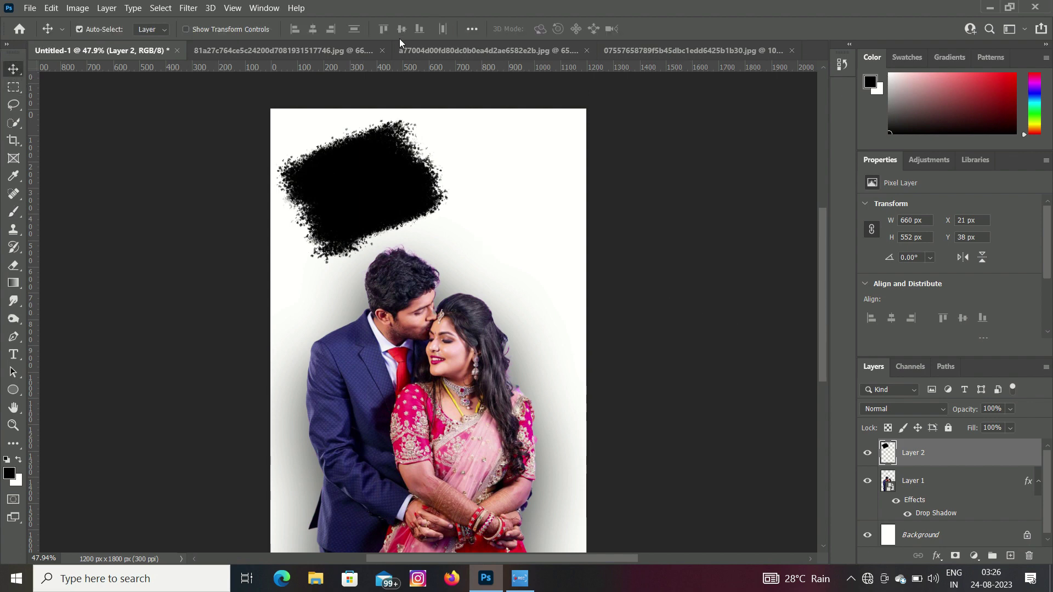
left_click(305, 46)
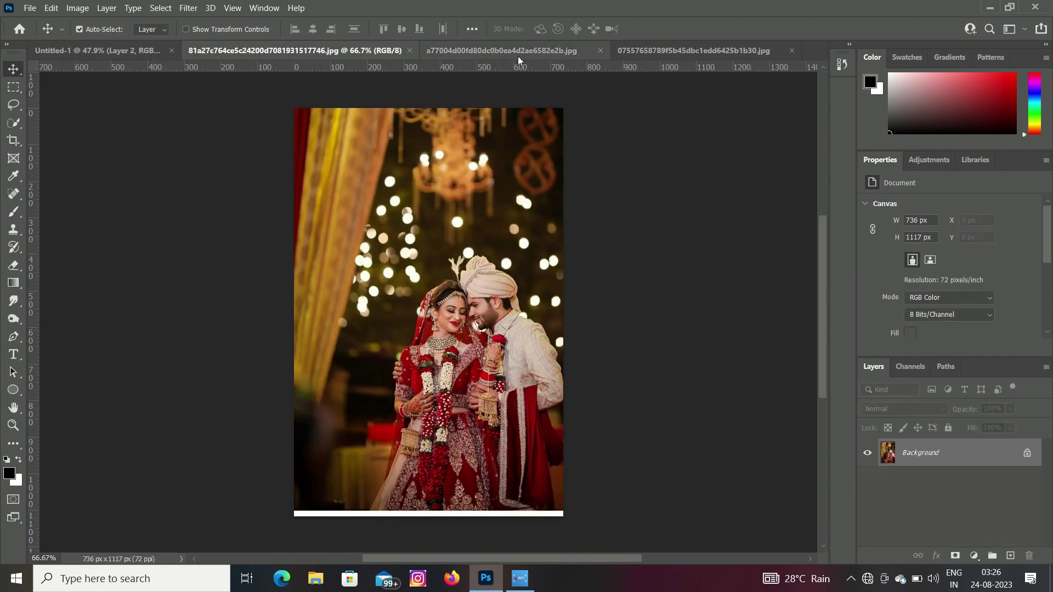
left_click(505, 45)
left_click(647, 48)
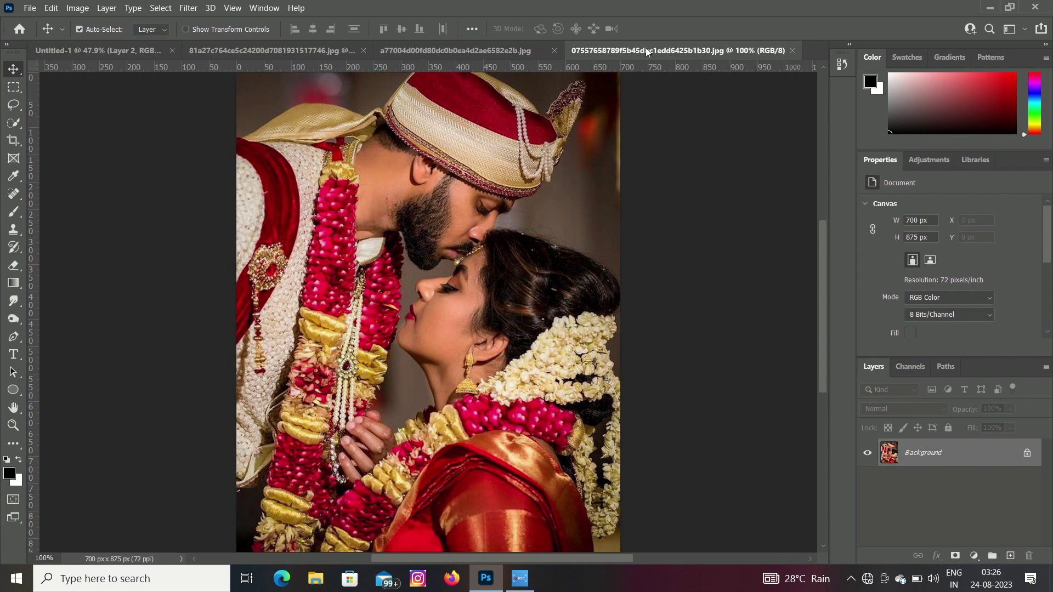
left_click(285, 46)
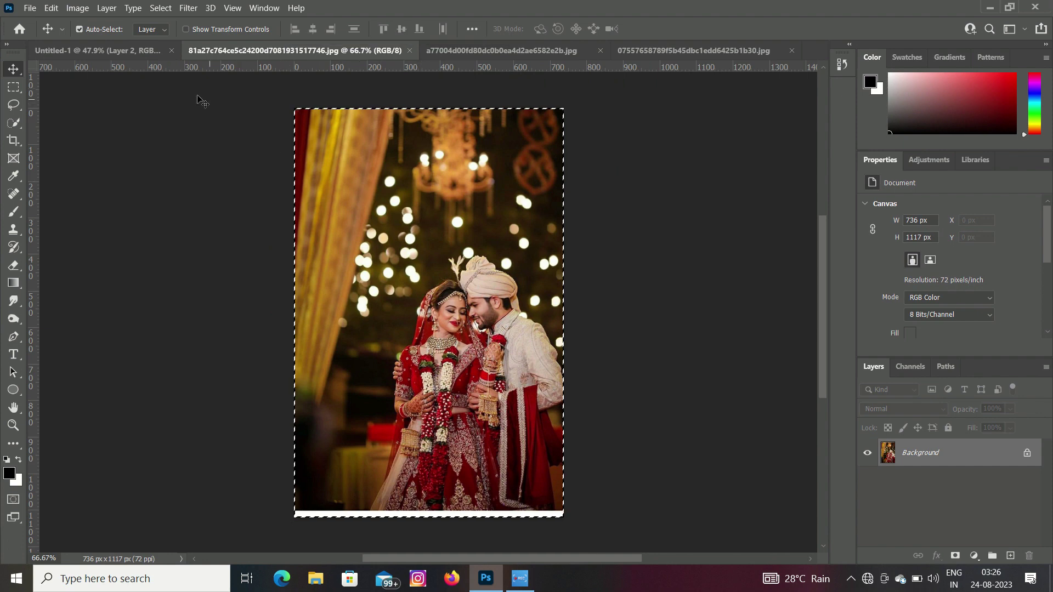
left_click(143, 51)
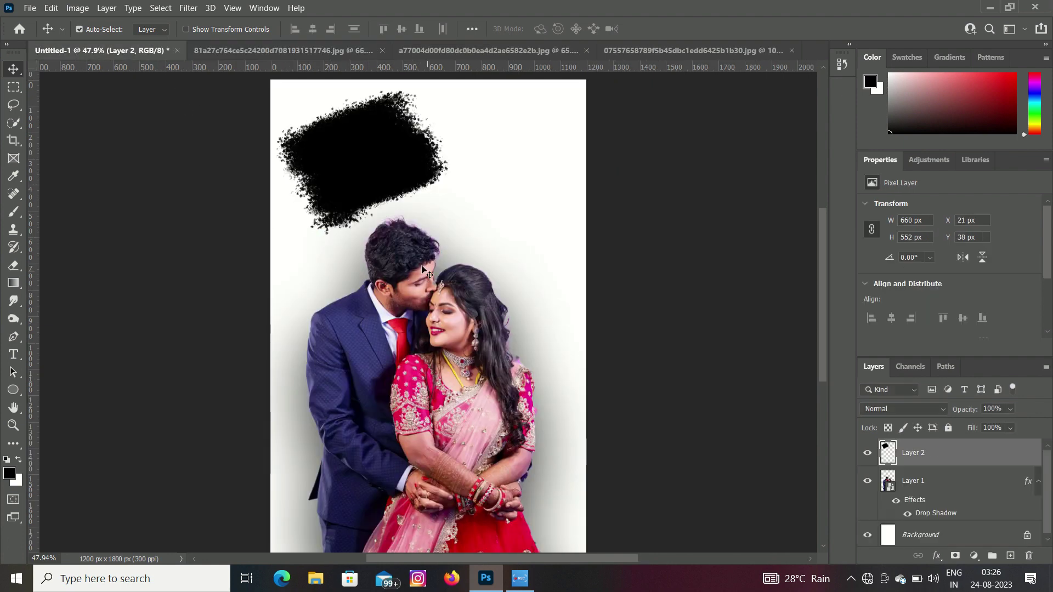
left_click_drag(409, 235, 414, 237)
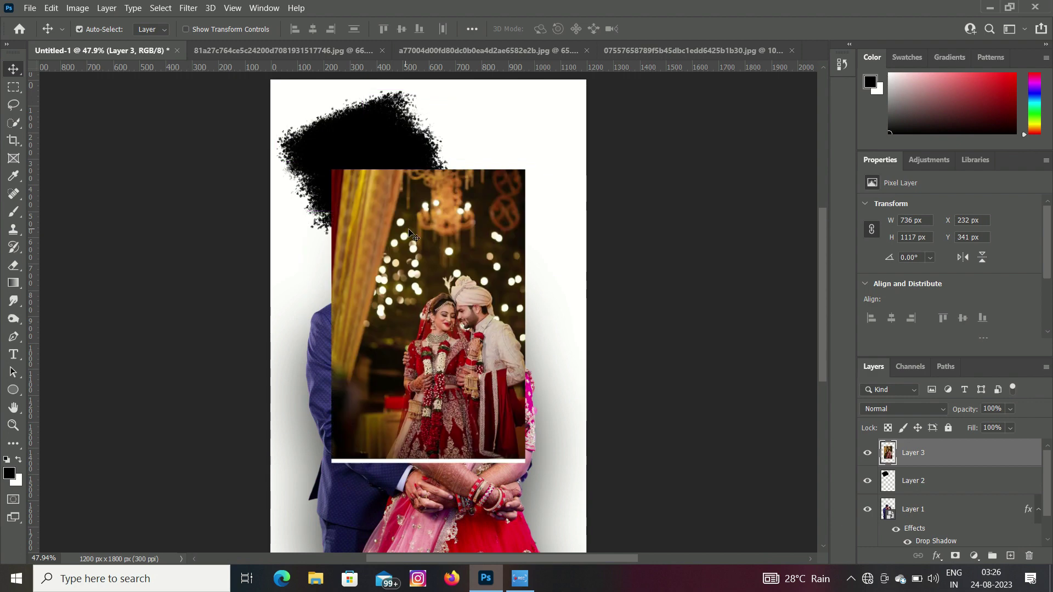
left_click_drag(480, 316, 418, 226)
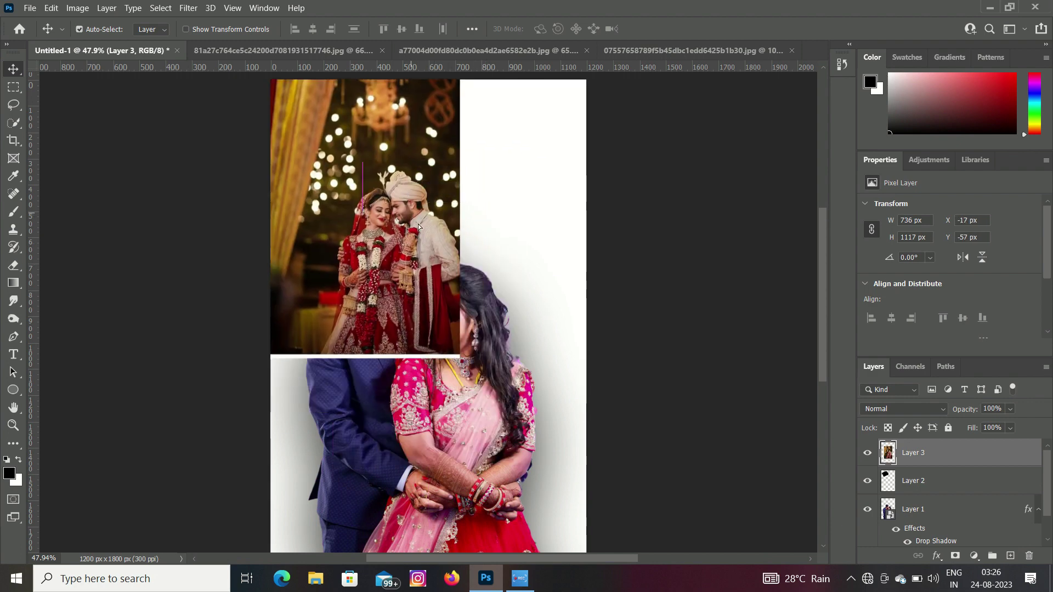
Step: Convert Layer 3 to a smart object and clip it to the black patch on Layer 2
right_click(945, 456)
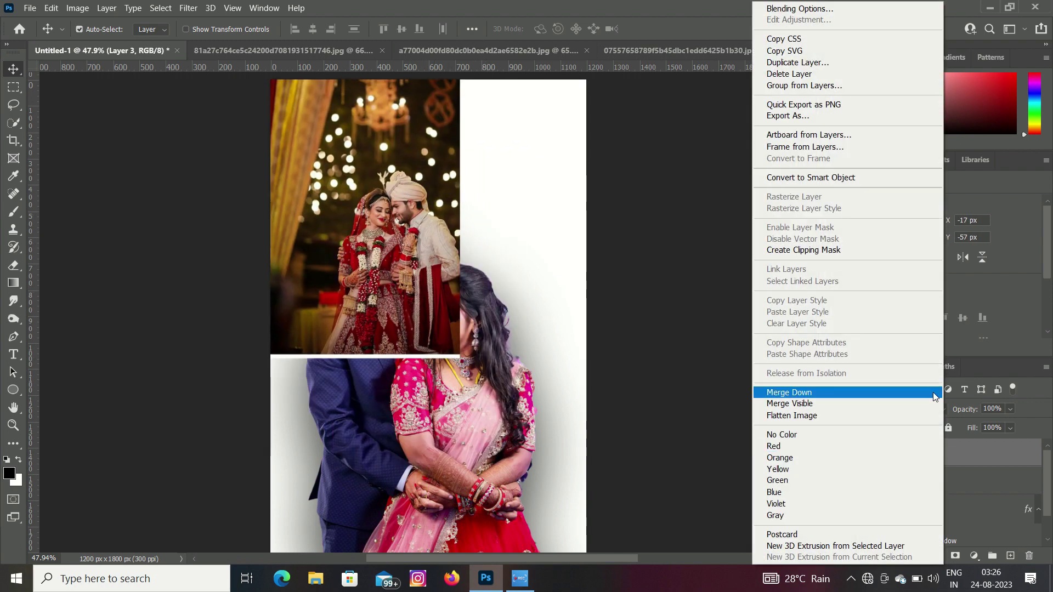
left_click(815, 177)
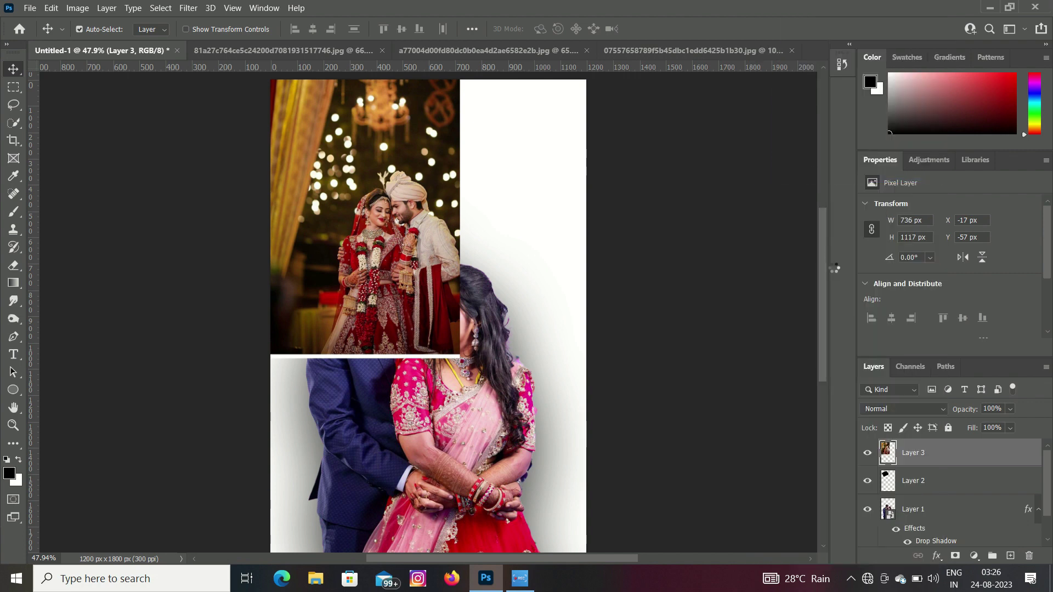
left_click(966, 461, "alt")
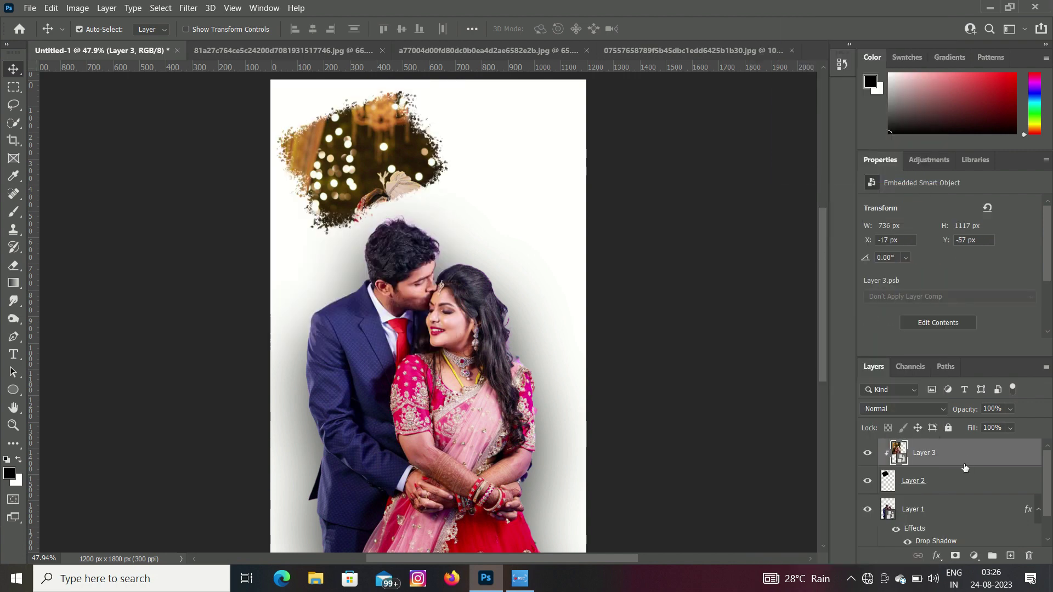
left_click_drag(363, 181, 337, 129)
Step: Enlarge the clipped wedding photo to 103% (759 × 1152 px) and reposition it inside the patch
key("ctrl+t")
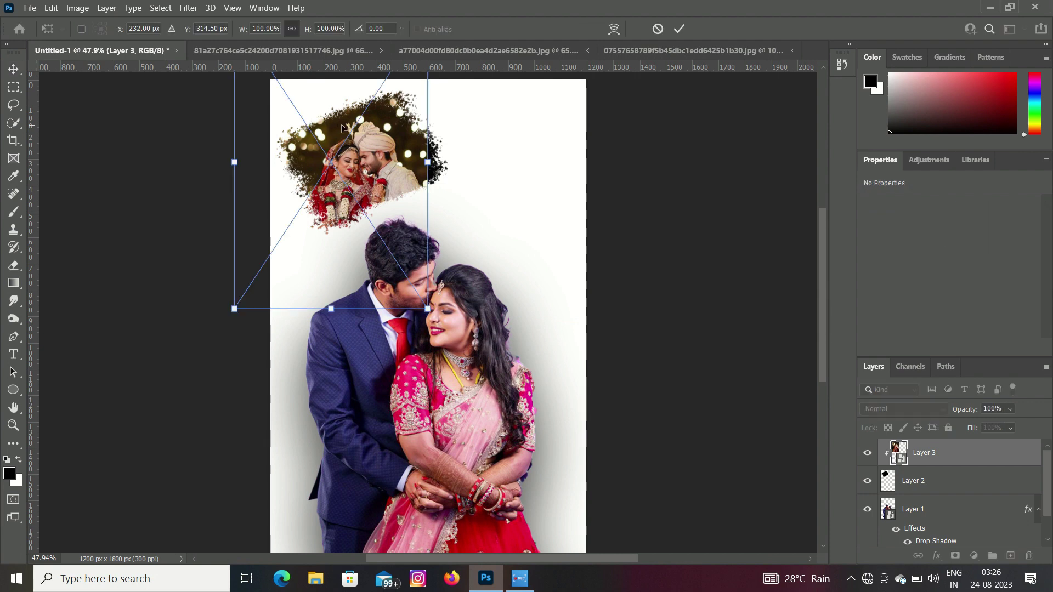
left_click_drag(429, 308, 435, 316)
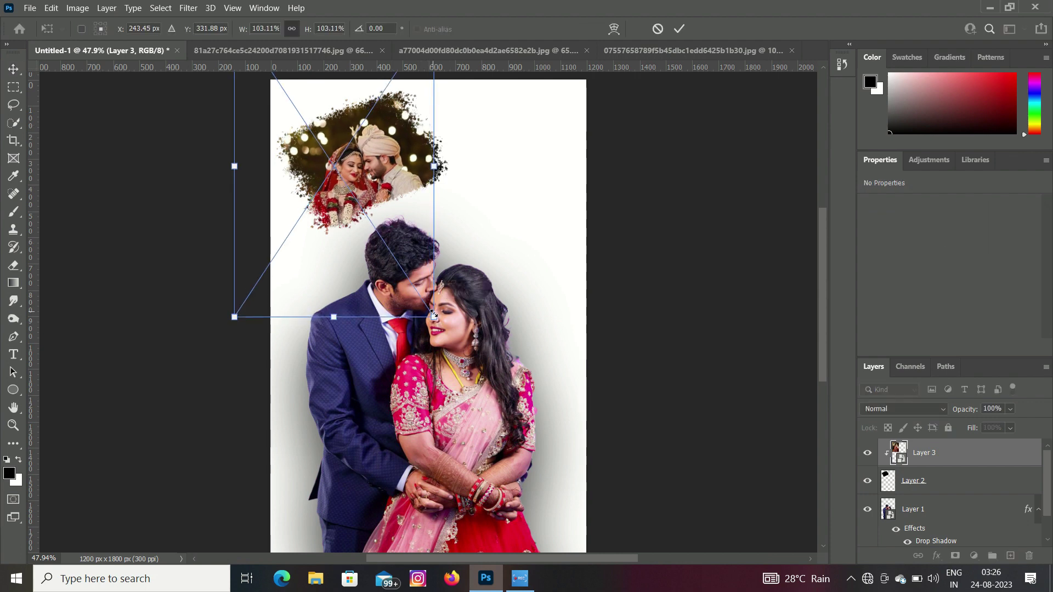
left_click_drag(392, 239, 387, 222)
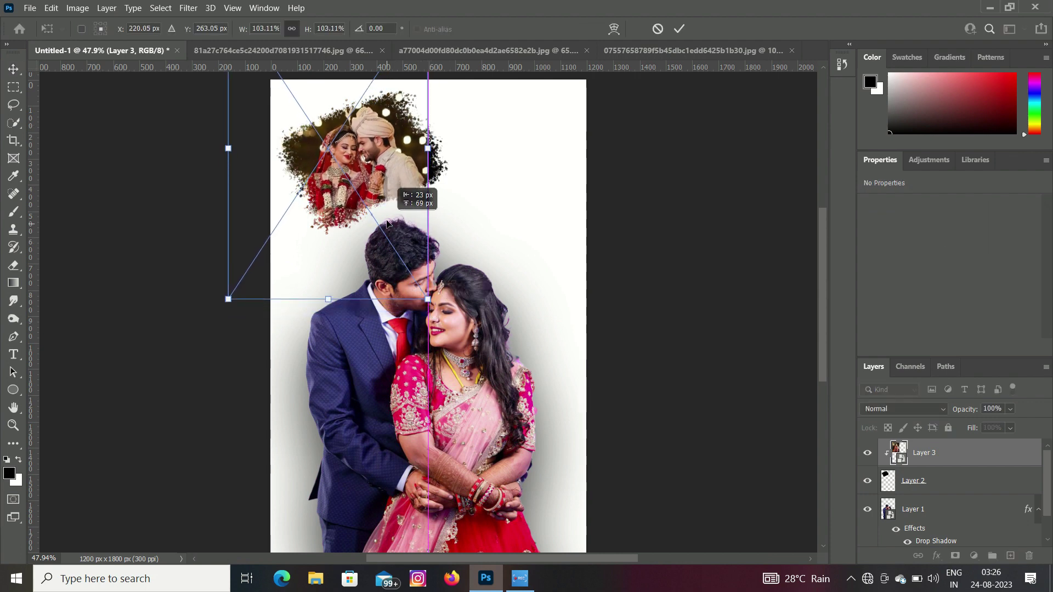
left_click_drag(386, 223, 387, 225)
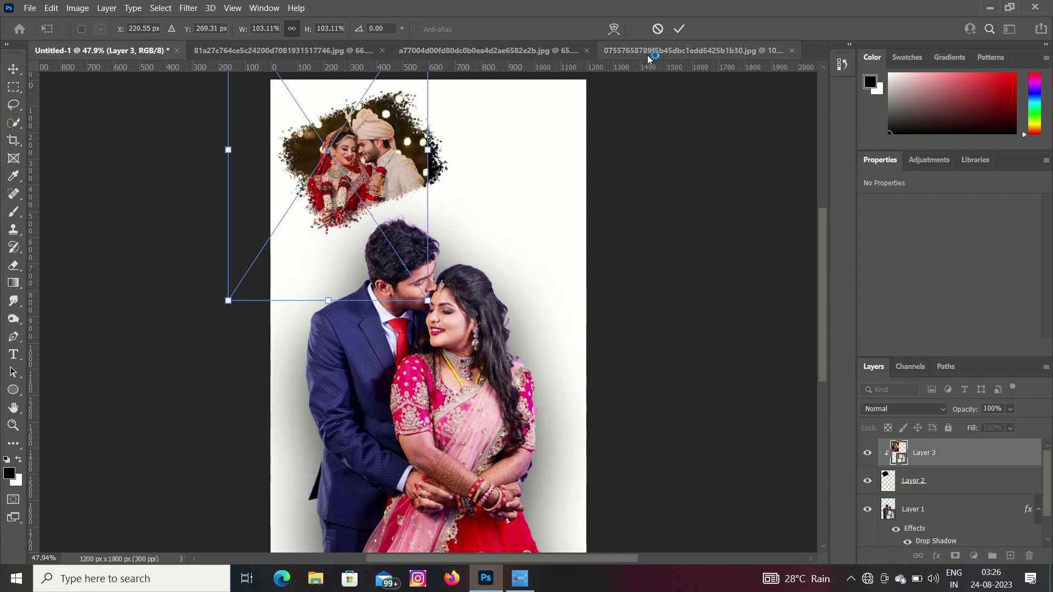
left_click(679, 29)
scroll(713, 357, "down", 1)
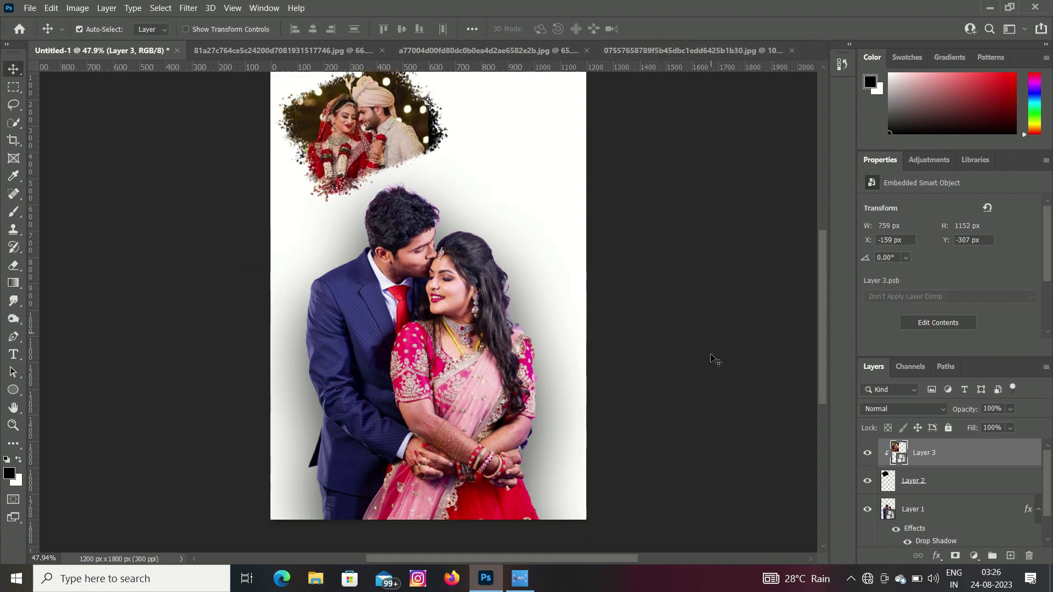
scroll(713, 358, "up", 1)
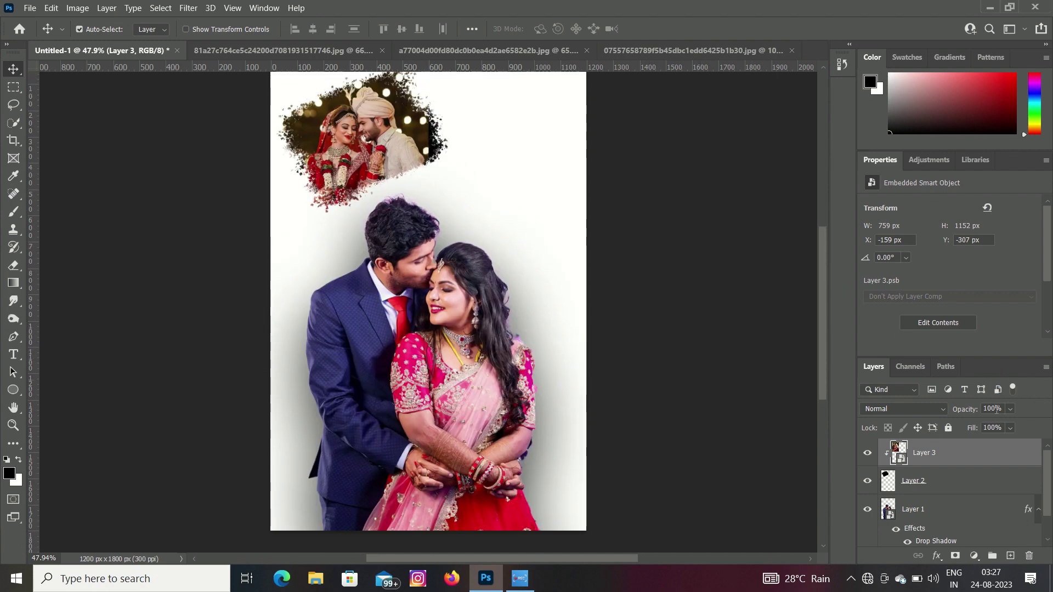
Step: Add Layer 4 and choose the Soft Round brush at 0% hardness, undoing a test dab
left_click(1009, 554)
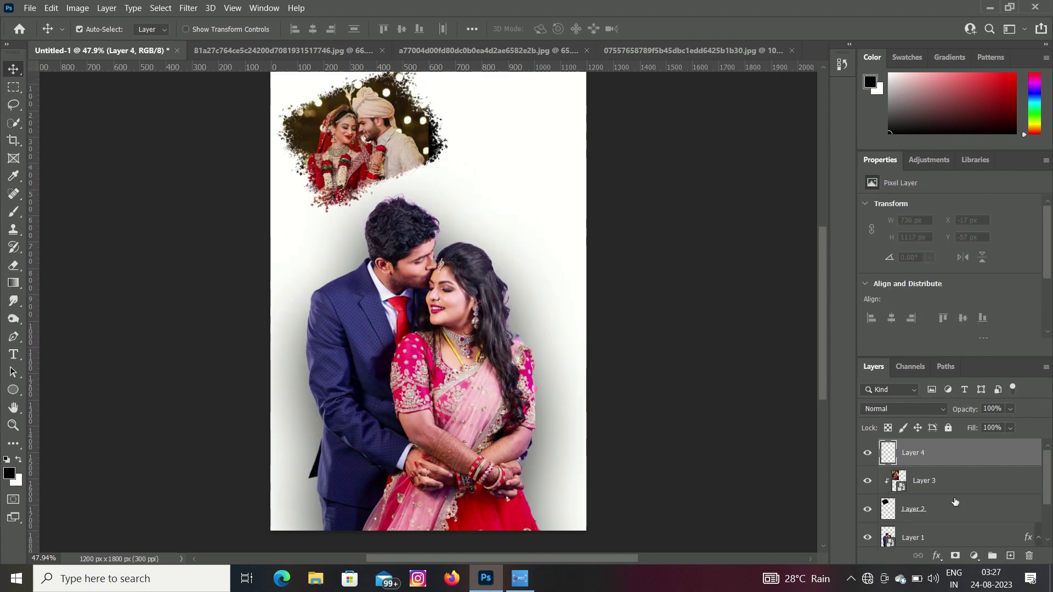
right_click(13, 212)
left_click(66, 213)
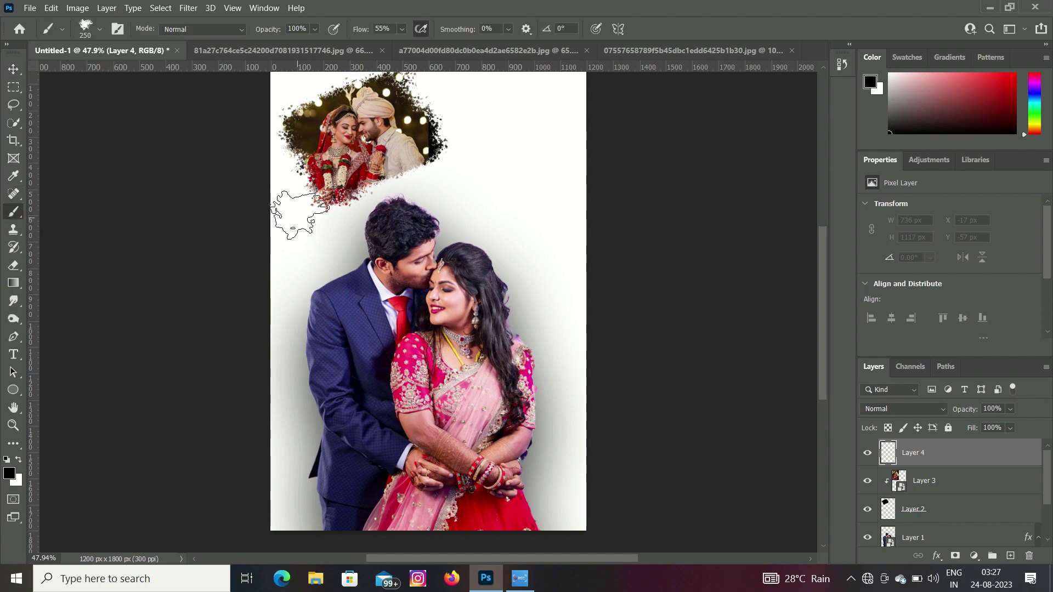
right_click(305, 216)
scroll(431, 500, "down", 3)
scroll(393, 403, "down", 2)
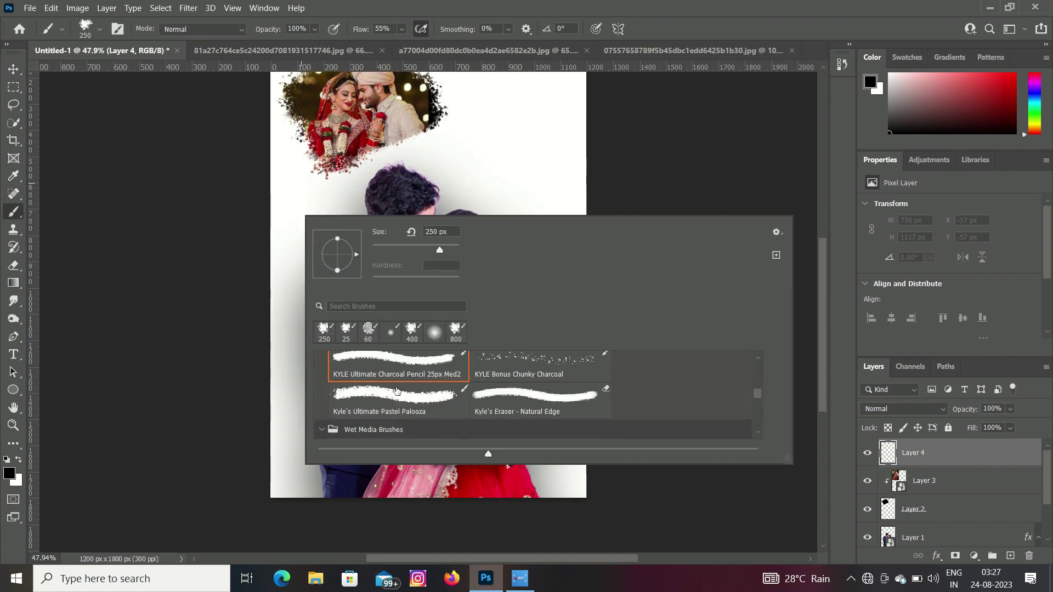
scroll(393, 403, "down", 3)
scroll(392, 403, "down", 3)
scroll(393, 403, "down", 3)
scroll(393, 401, "down", 3)
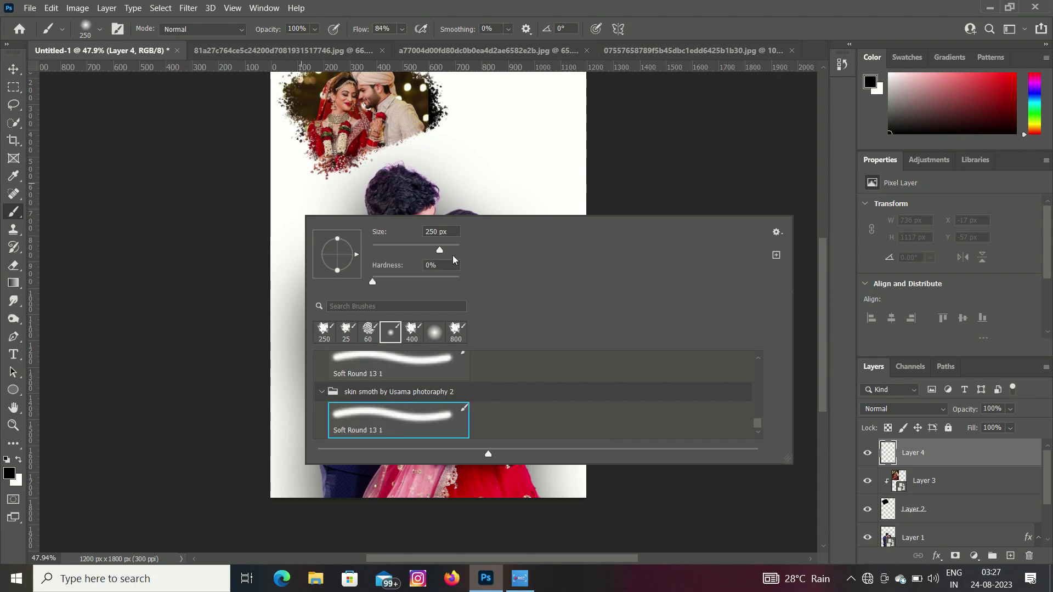
left_click(541, 170)
scroll(570, 209, "up", 2)
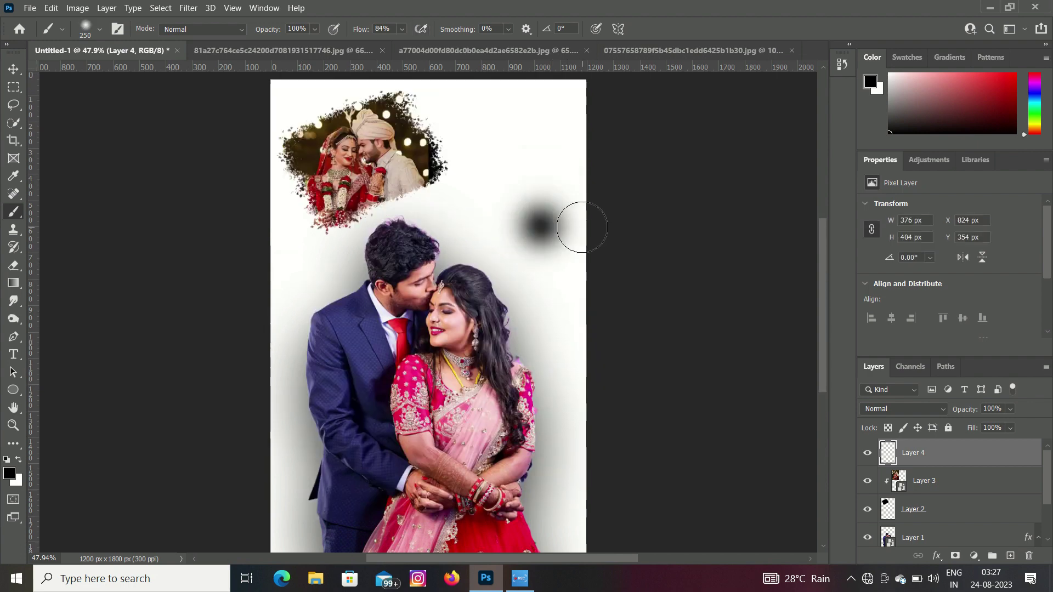
scroll(582, 227, "up", 1)
scroll(576, 235, "up", 1)
key("ctrl+z")
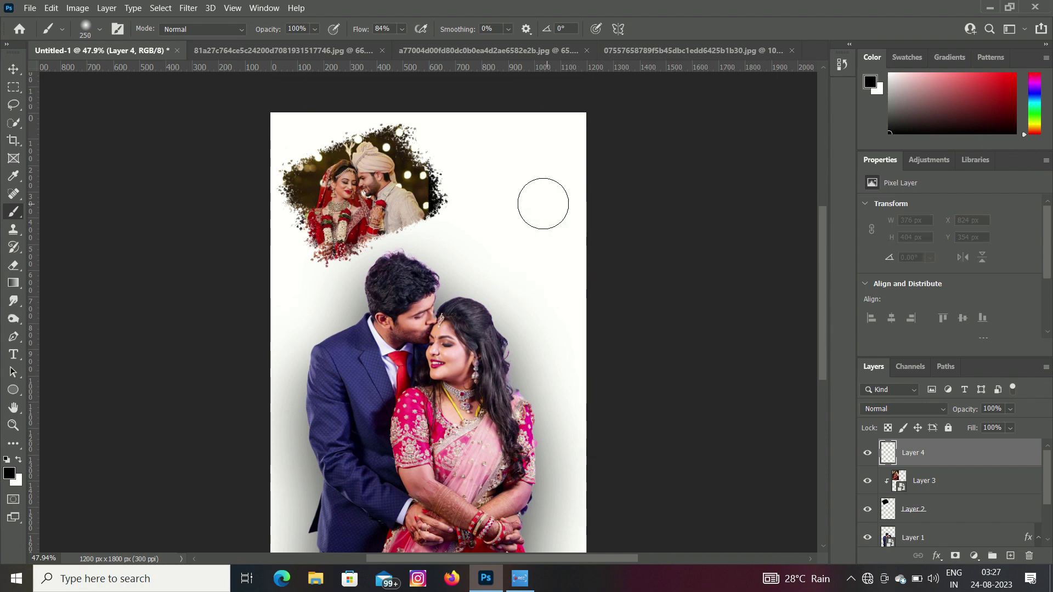
Step: Paint a soft-edged black blob at the top right with a 500 px brush
key("bracketright")
key("bracketright")
key("bracketright")
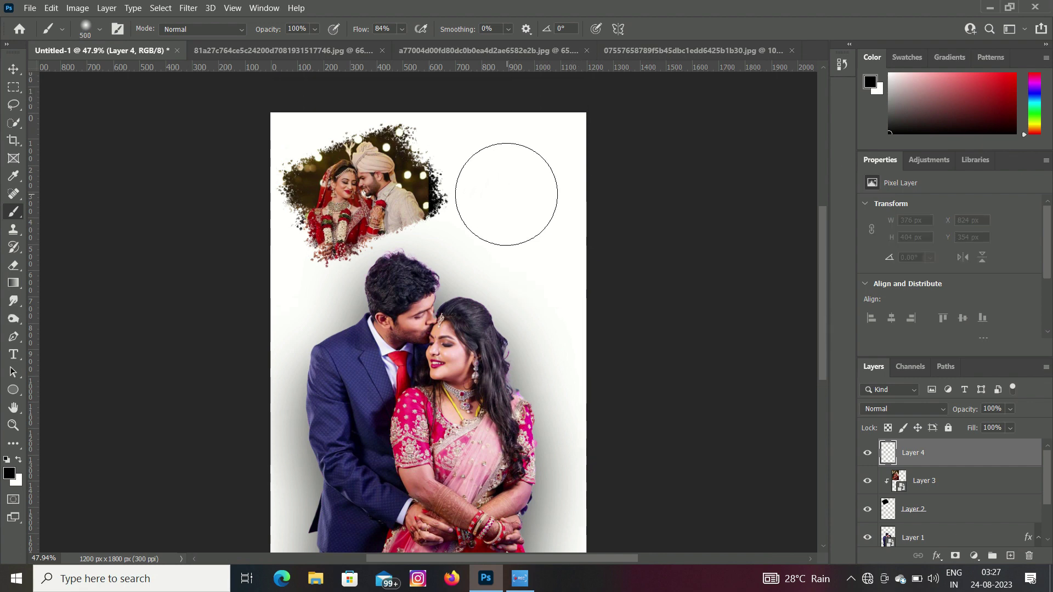
left_click(508, 192)
left_click(509, 208)
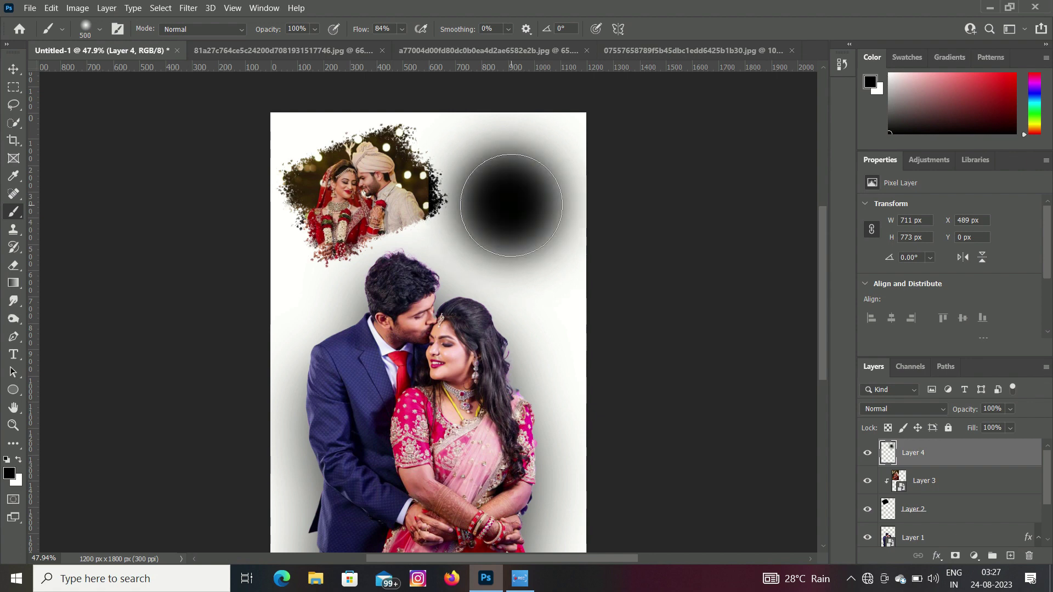
left_click(511, 205)
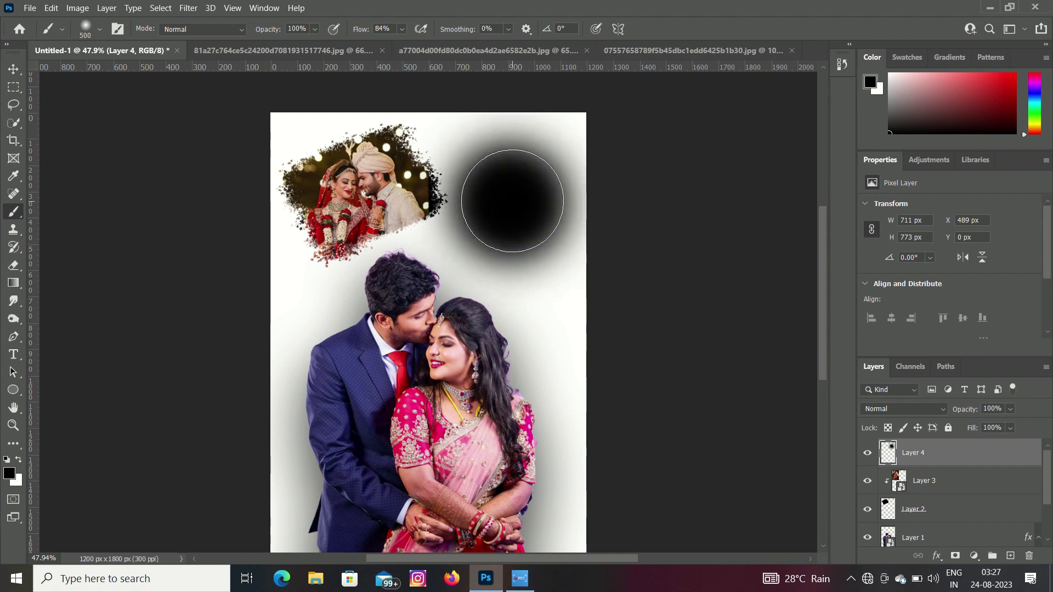
left_click(513, 201)
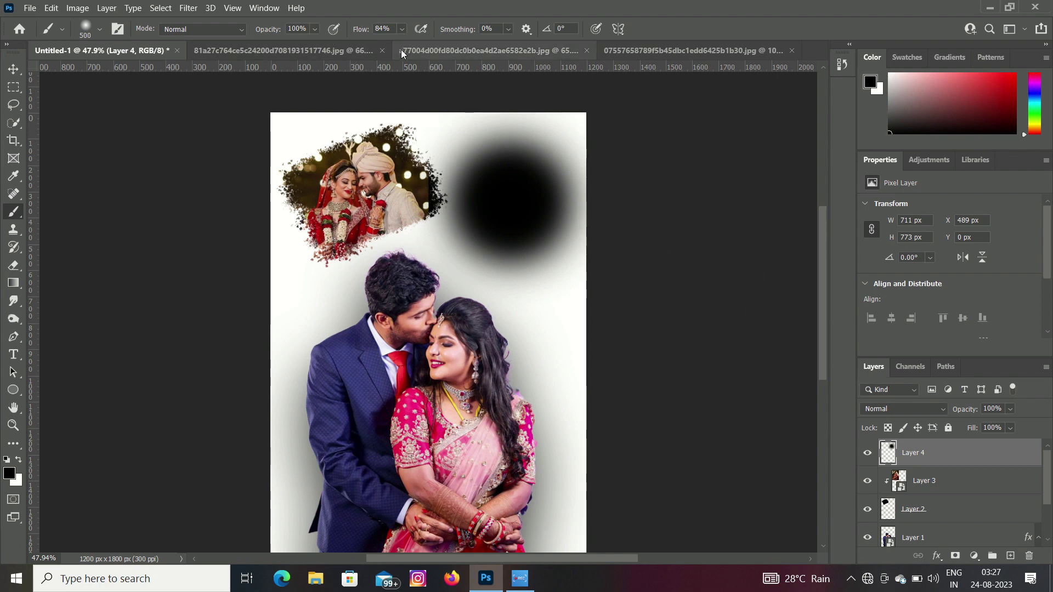
Step: Select the whole garlanded couple photo for copying
left_click(650, 57)
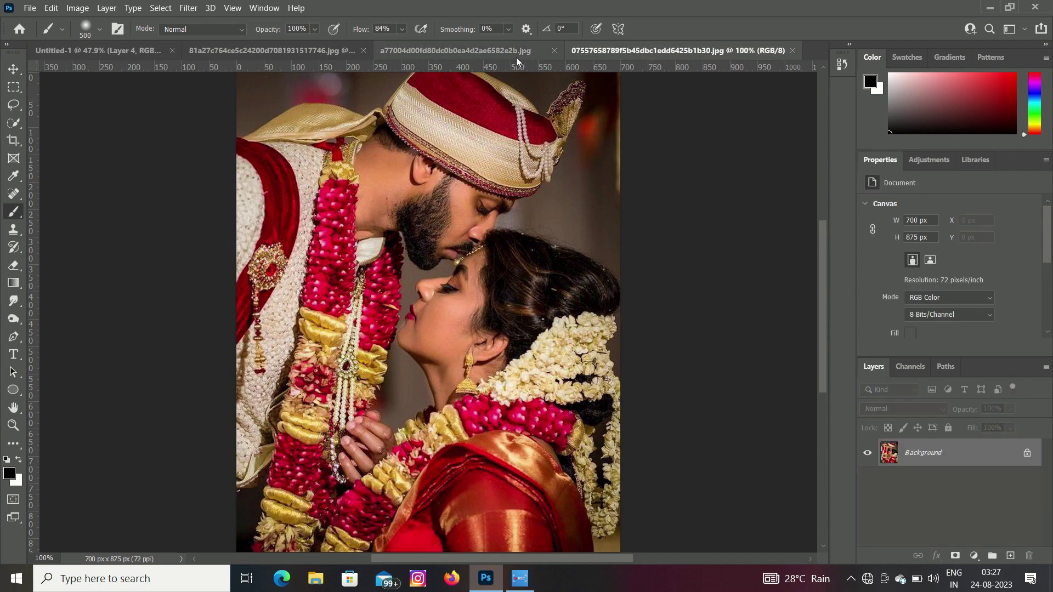
left_click(531, 51)
left_click(640, 54)
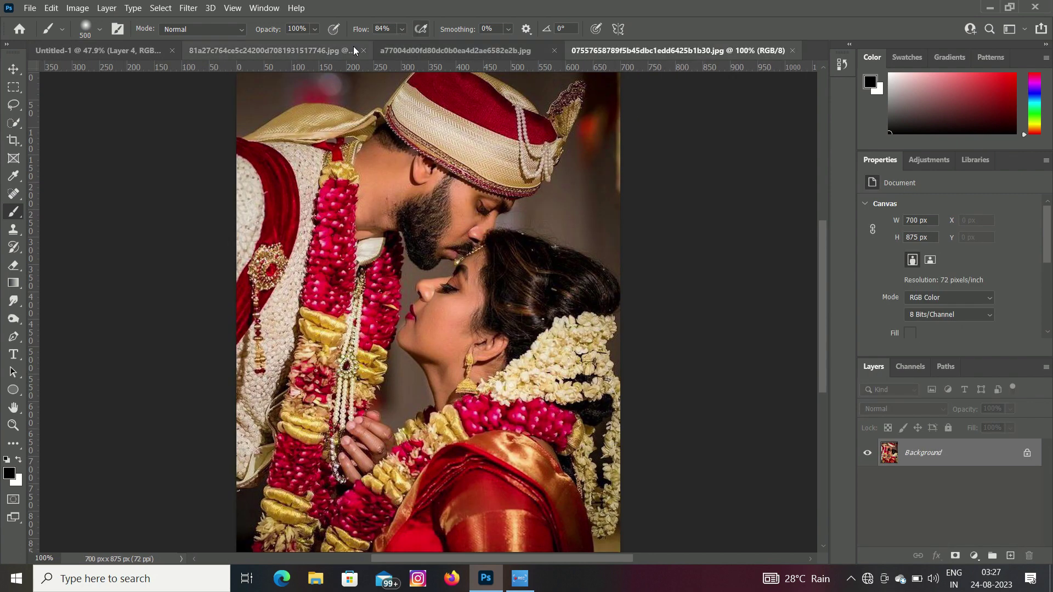
left_click(109, 47)
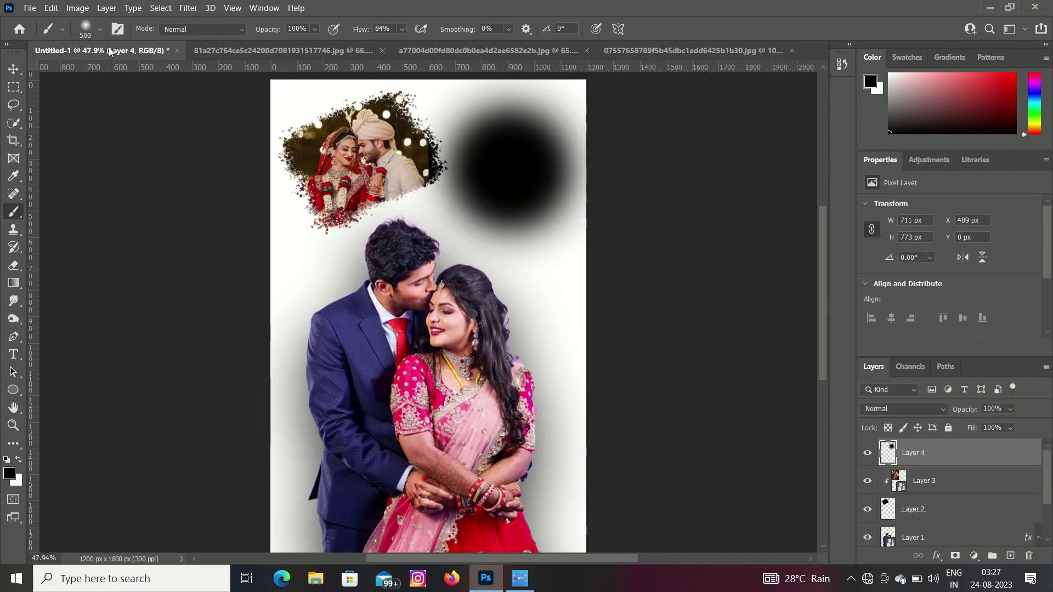
left_click(634, 52)
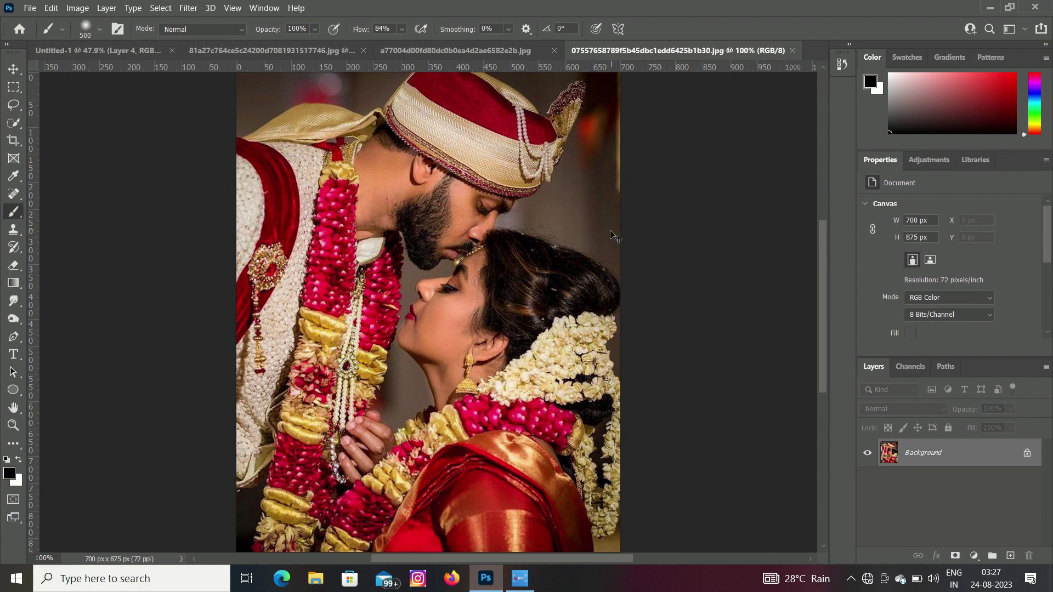
key("ctrl+a")
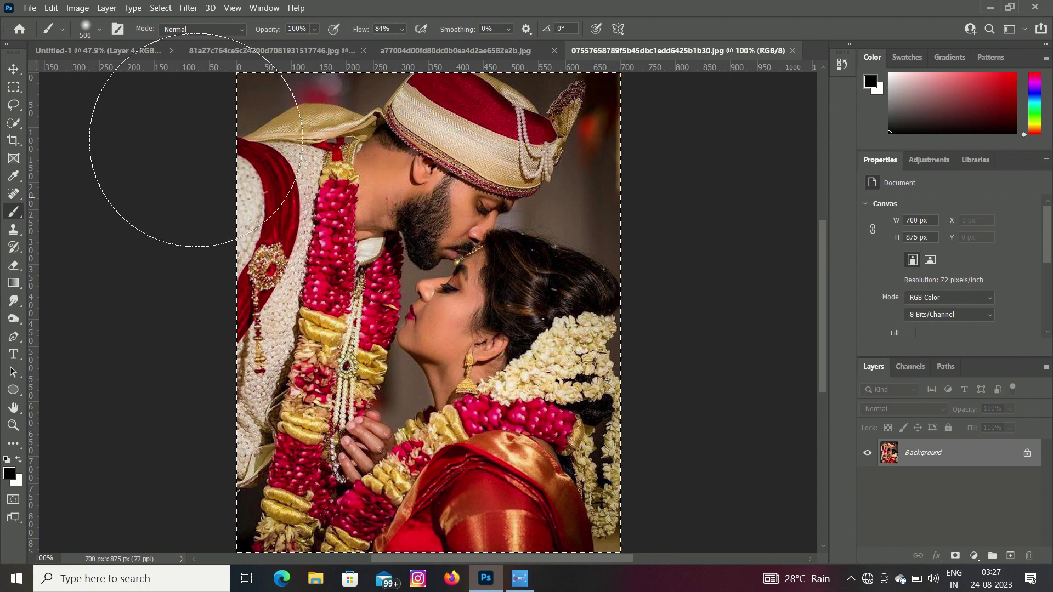
Step: Paste the garland photo into the poster as Layer 5 and convert it to a smart object
left_click(111, 50)
left_click(14, 68)
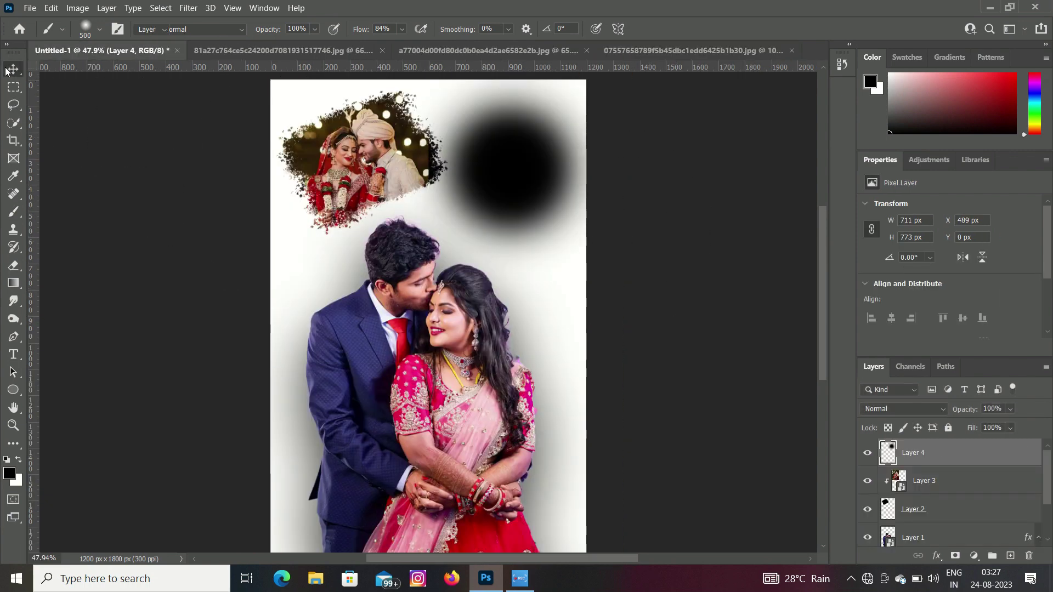
key("ctrl+v")
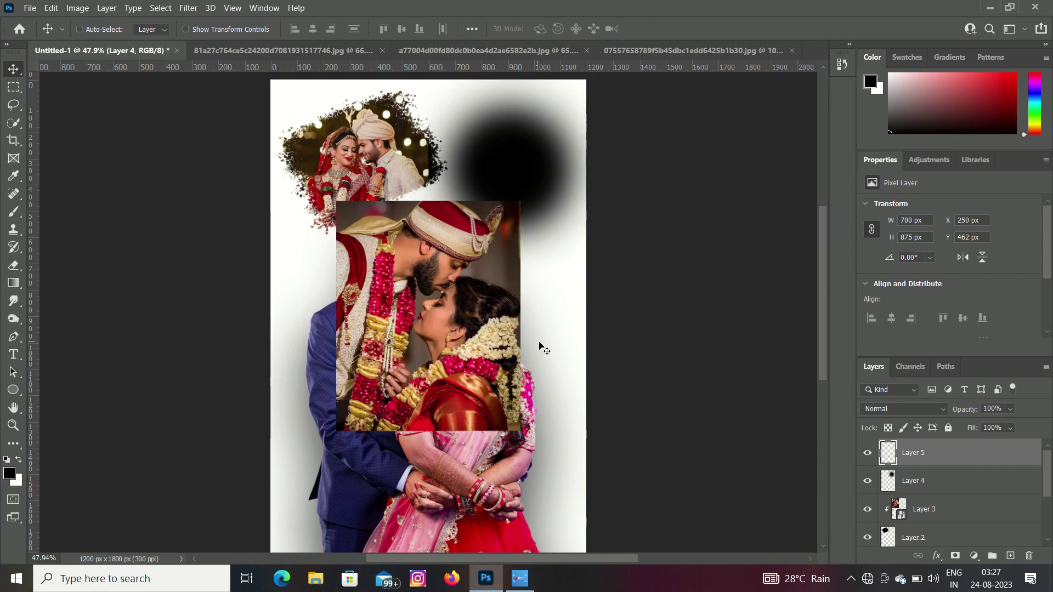
right_click(944, 453)
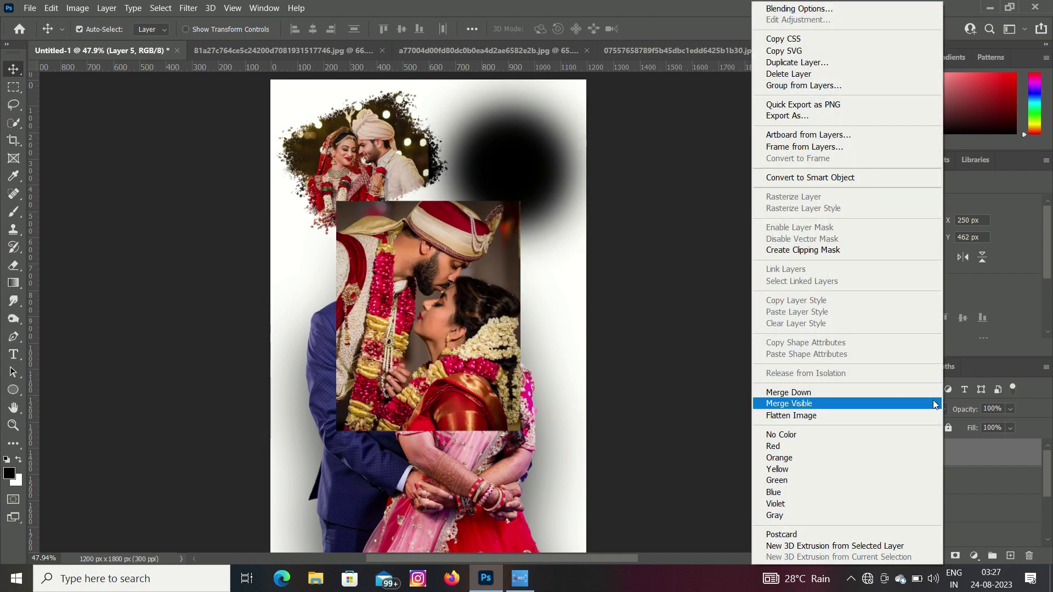
left_click(851, 177)
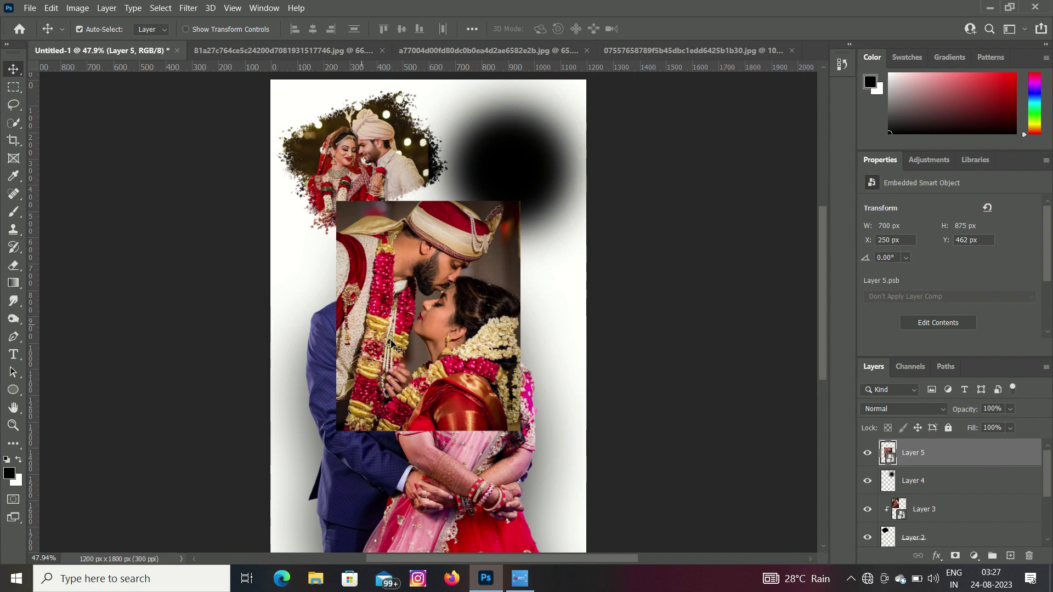
Step: Move the garland couple photo to the top right, clip it into the black blob, and reposition it
left_click_drag(392, 345, 496, 190)
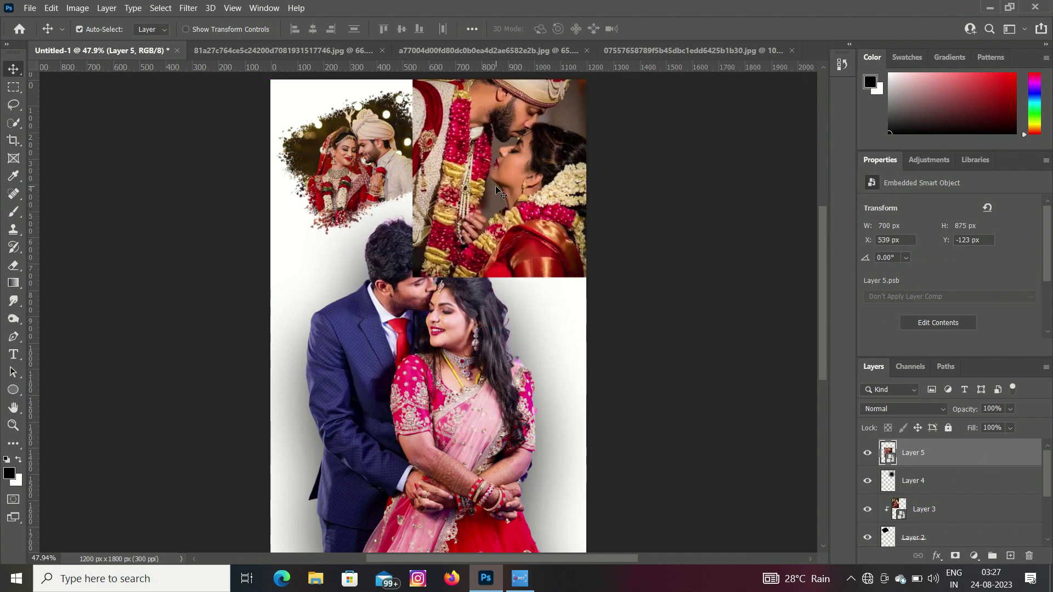
left_click(989, 467, "alt")
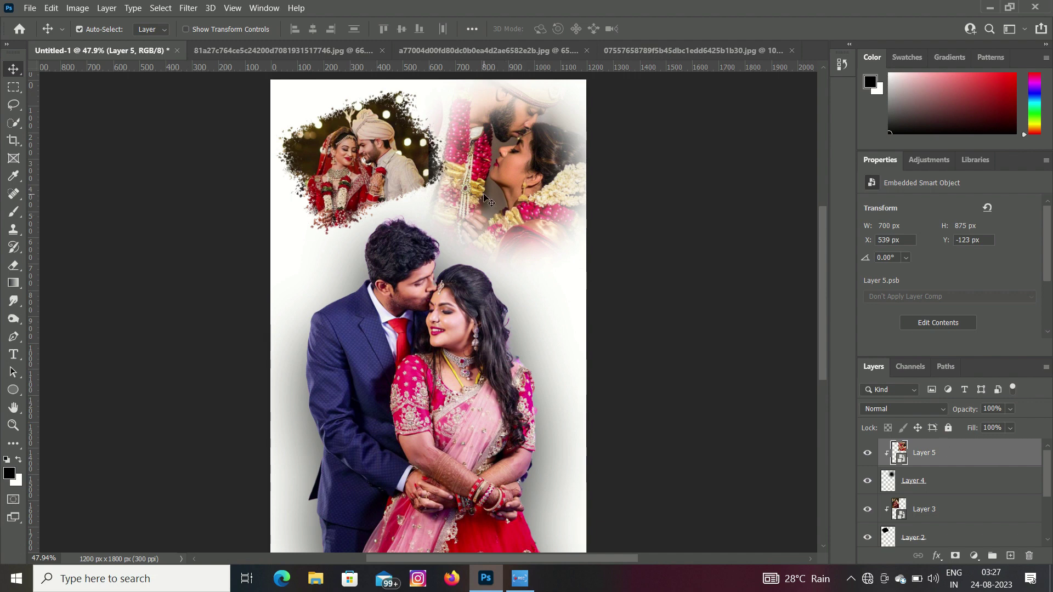
left_click_drag(533, 177, 509, 209)
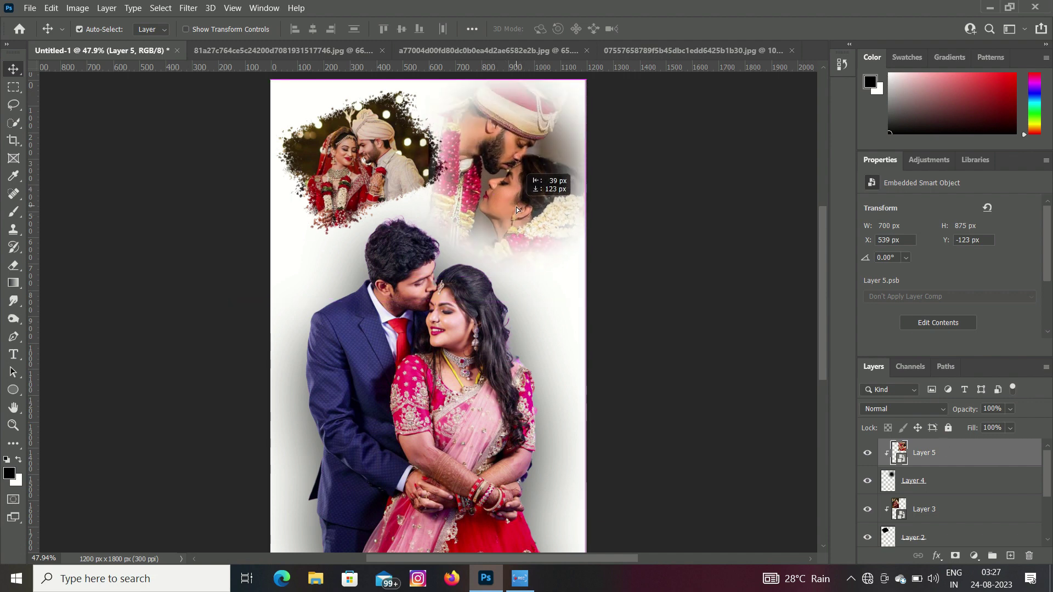
left_click_drag(509, 209, 516, 199)
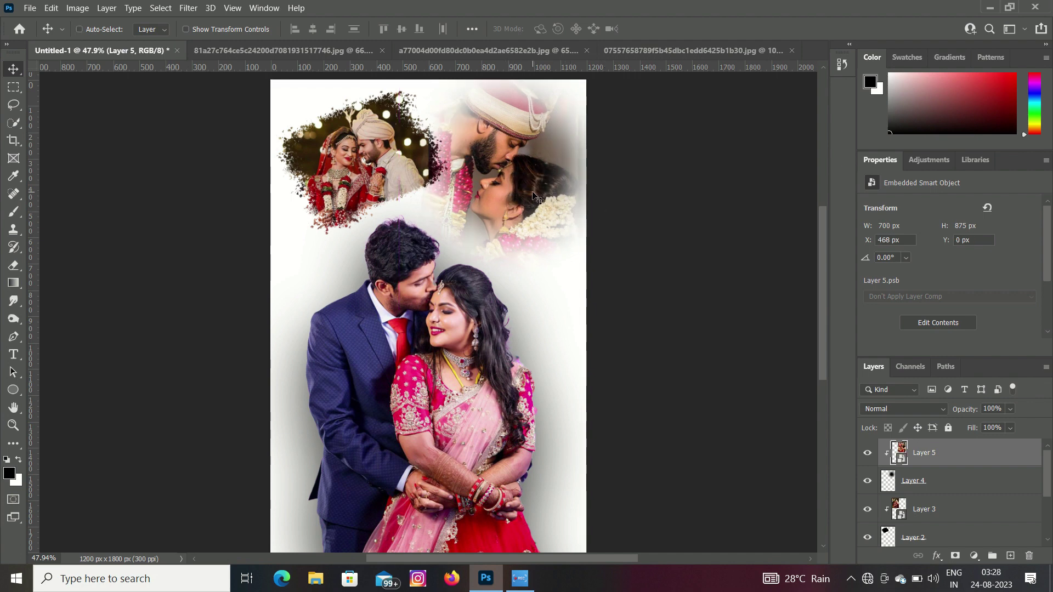
key("ctrl+t")
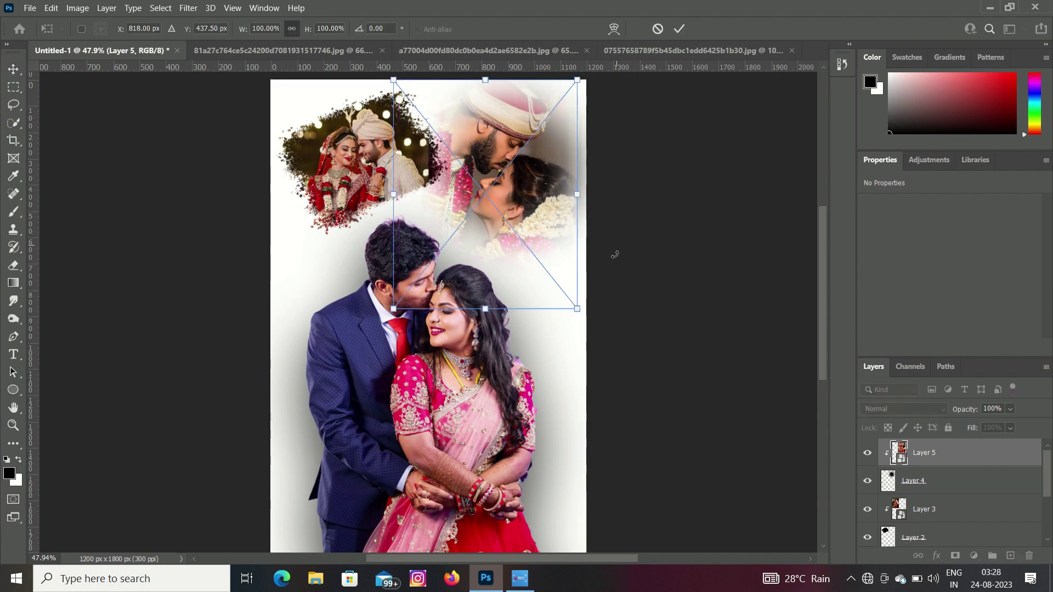
Step: Scale the top-right garland photo to about 79% (553 × 691 px) and commit it
mouse_move(577, 309)
left_mouse_down()
mouse_move(514, 235)
mouse_move(529, 233)
left_mouse_up()
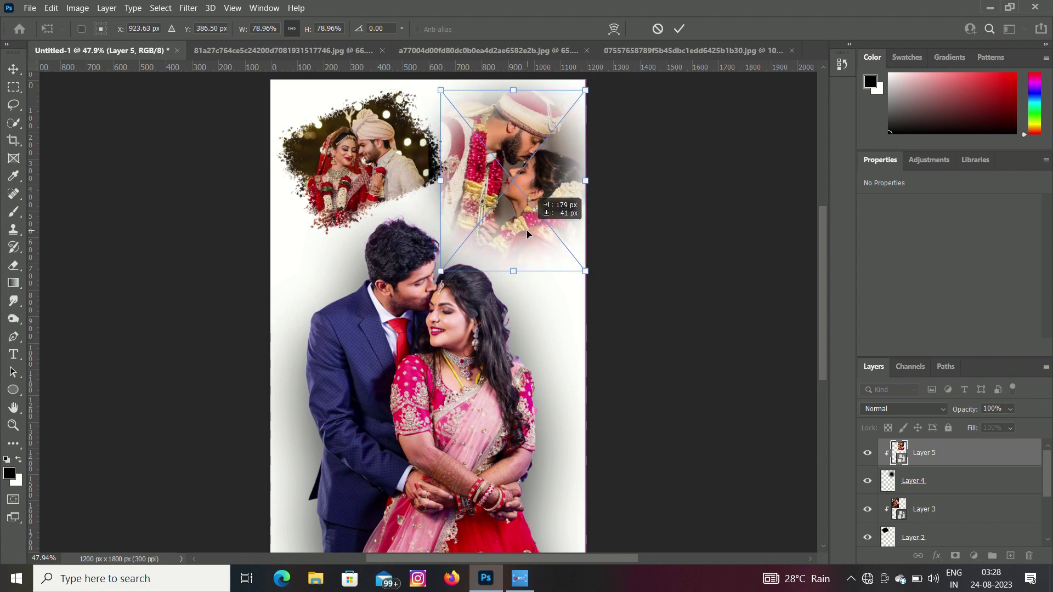
left_click_drag(528, 233, 533, 236)
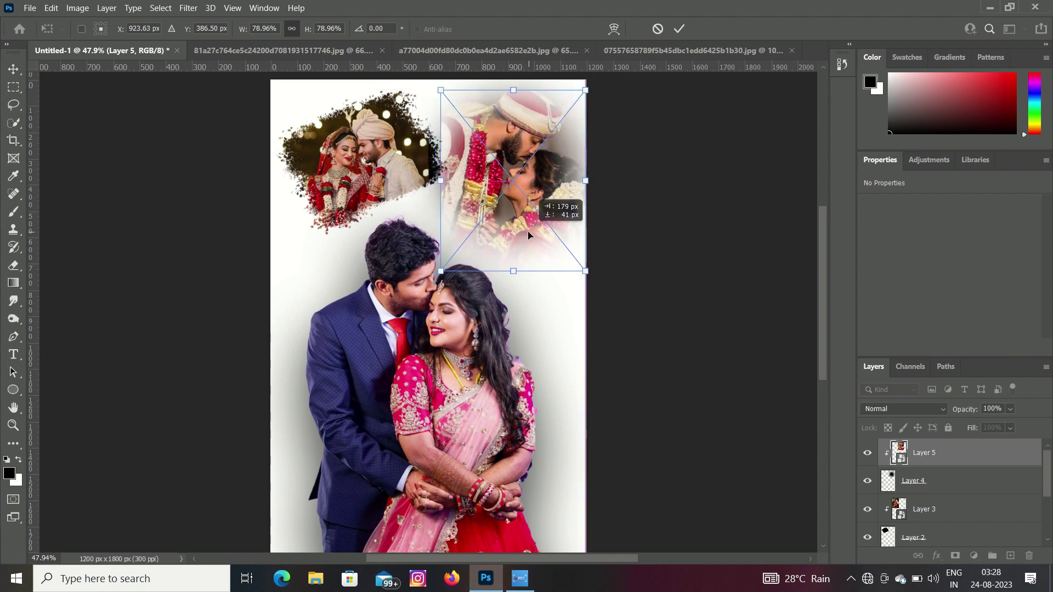
left_click(680, 29)
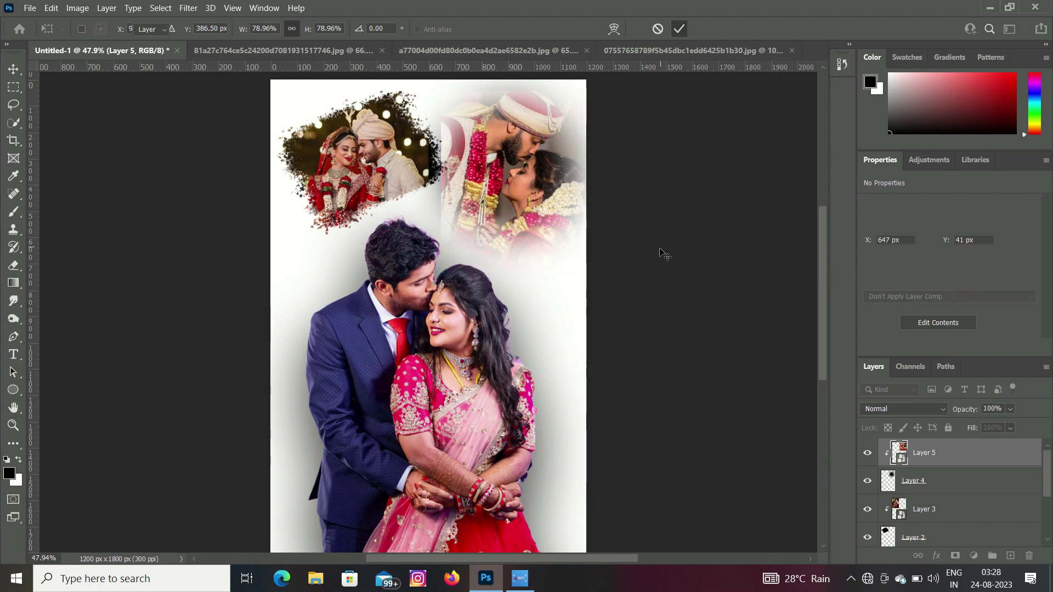
scroll(661, 257, "down", 1)
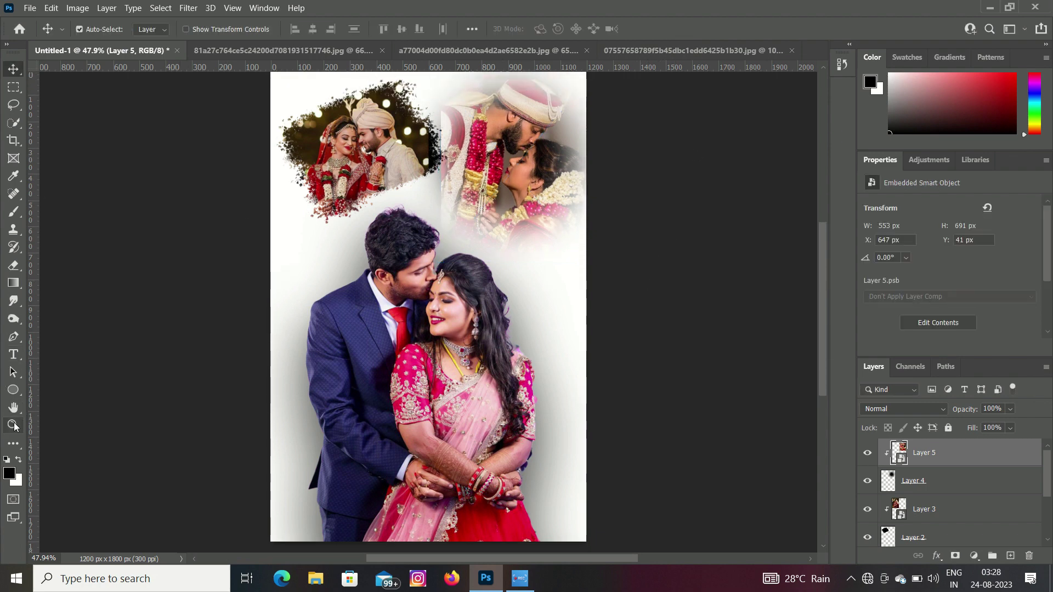
left_click(14, 426)
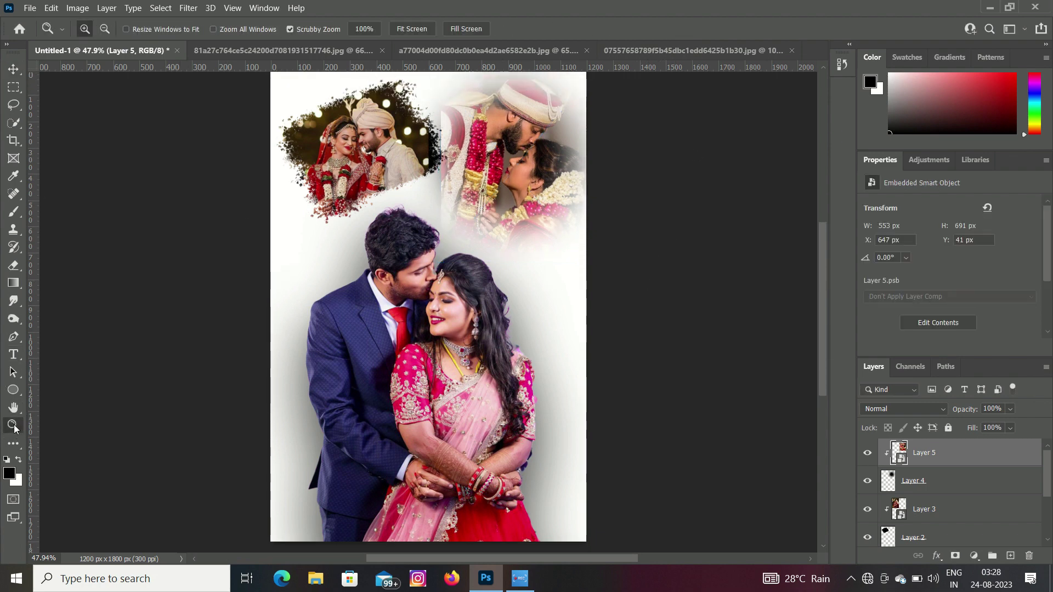
left_click(464, 307, "alt")
left_click(482, 299, "alt")
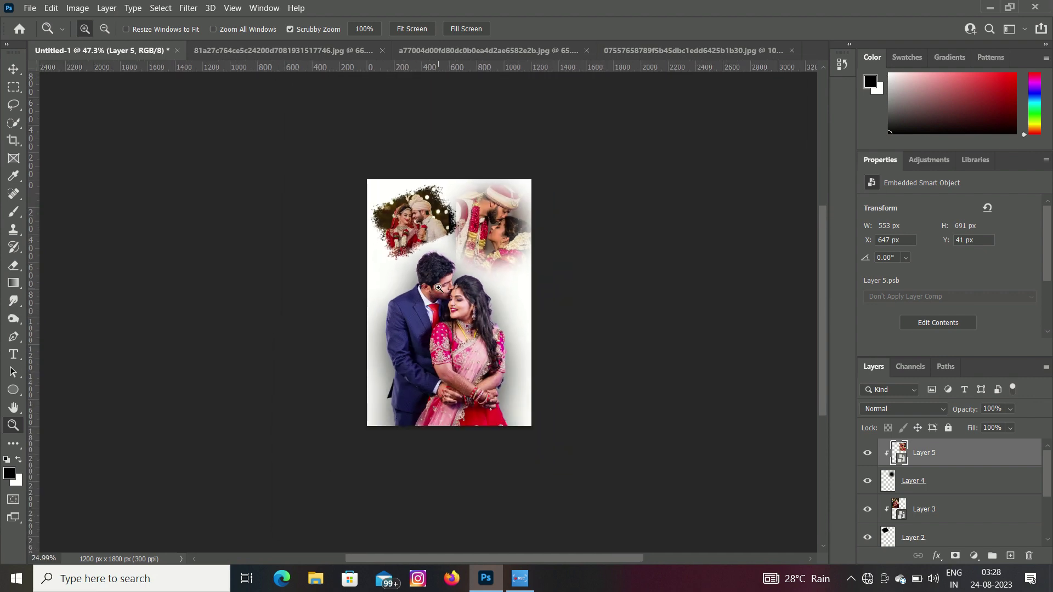
left_click(485, 305)
right_click(502, 324)
left_click(525, 334)
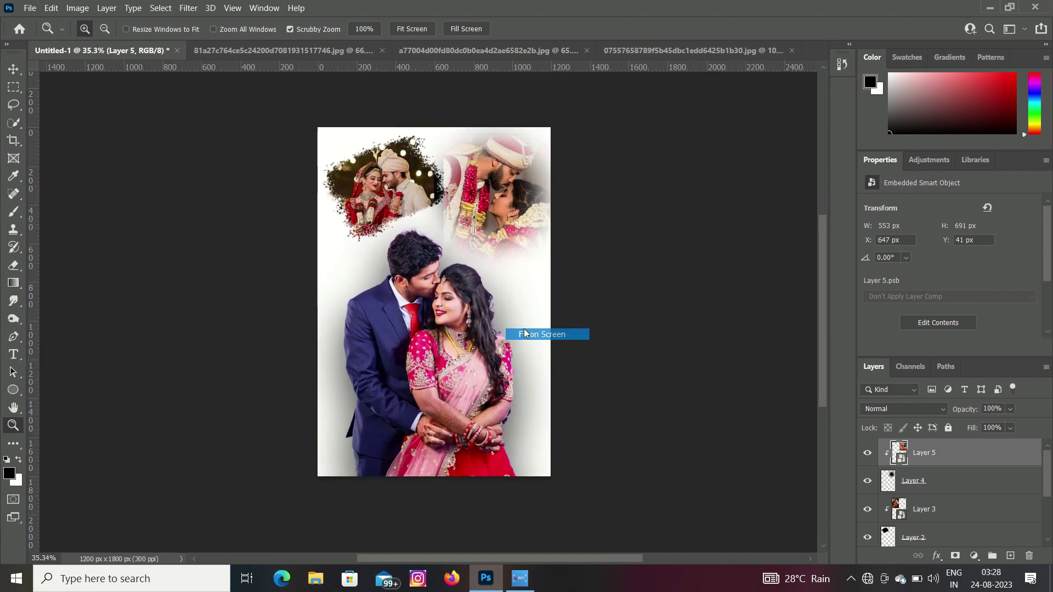
left_click(525, 247)
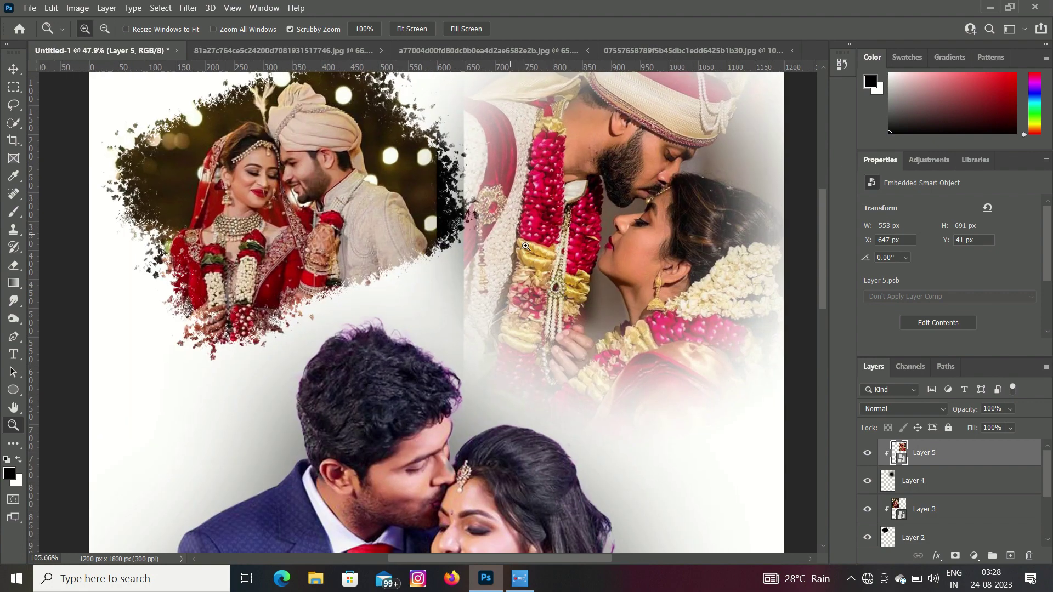
scroll(486, 222, "up", 2)
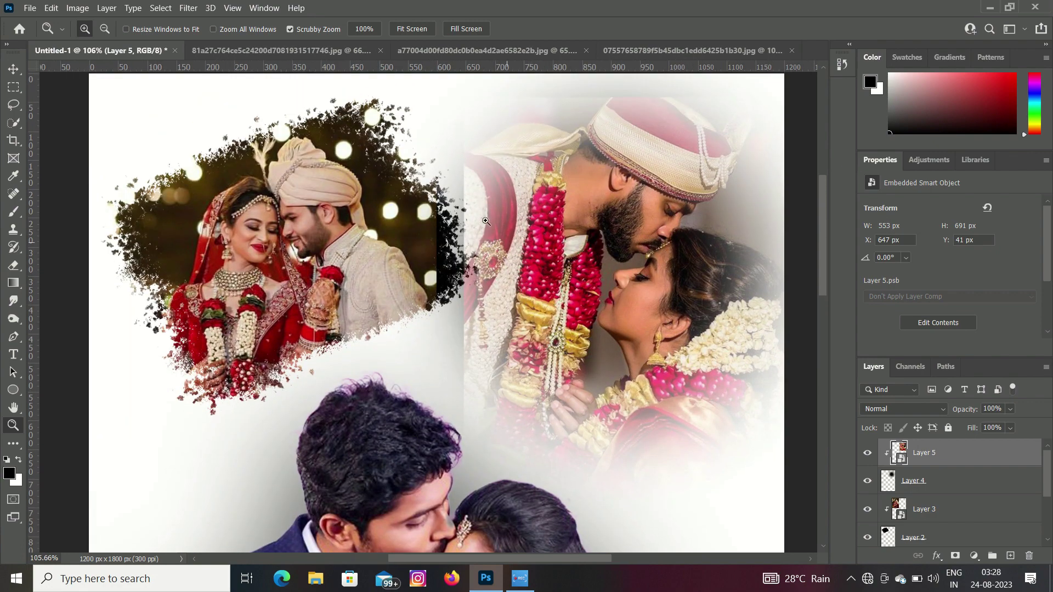
left_click(486, 284, "alt")
scroll(693, 292, "down", 1)
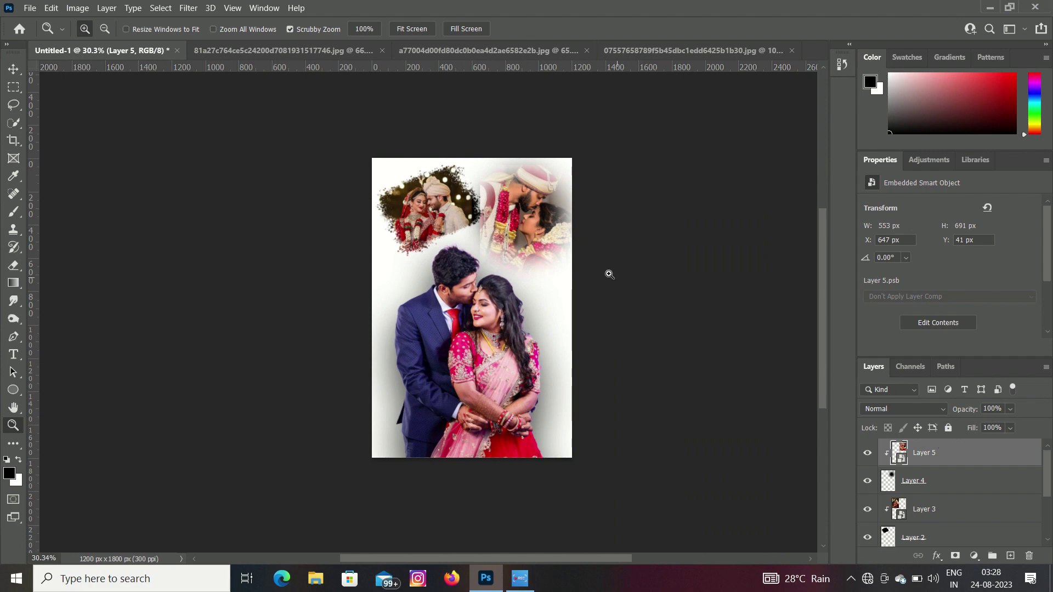
left_click(14, 68)
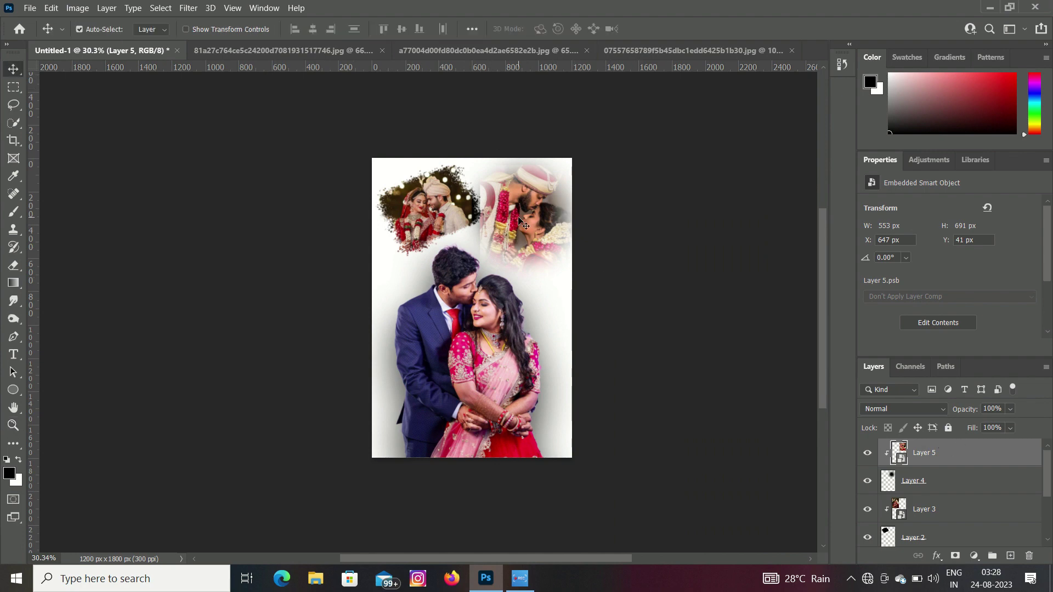
Step: Enlarge the garland photo to 667 × 834 px against the poster's top-right edge
left_click_drag(519, 218, 501, 211)
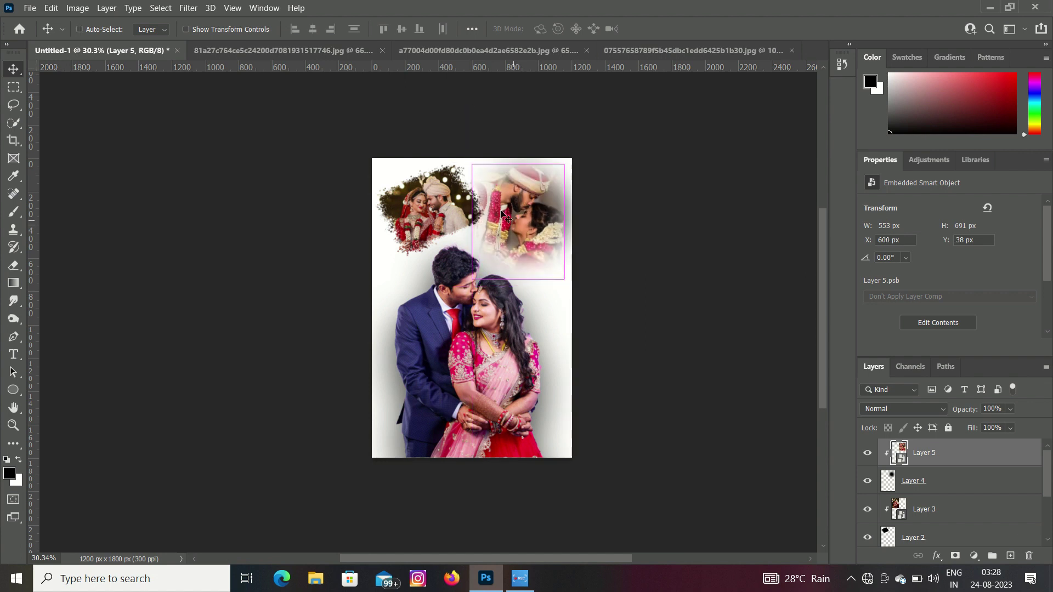
key("ctrl+t")
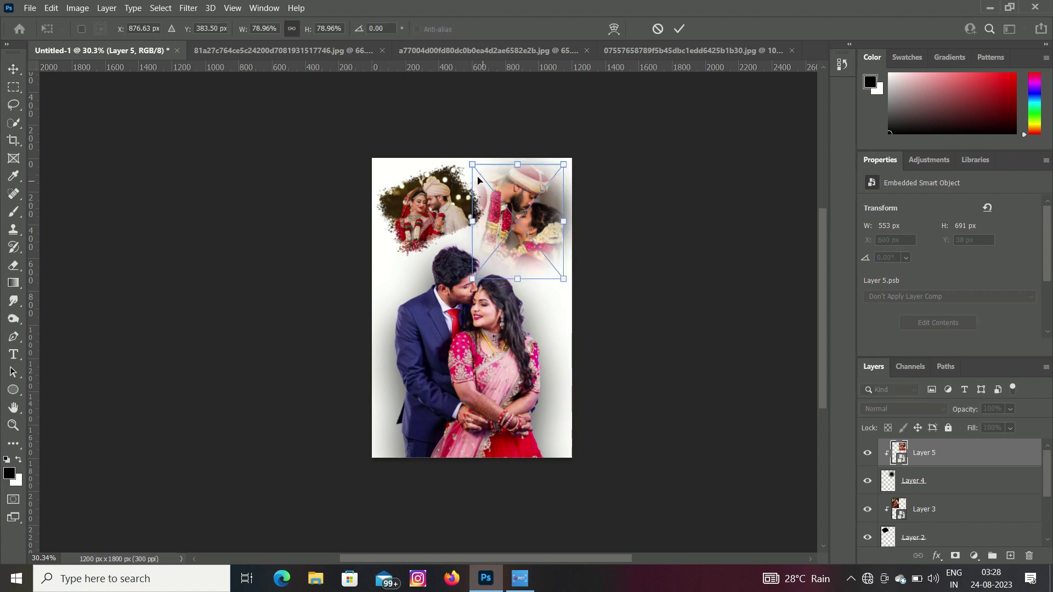
left_click_drag(472, 164, 453, 141)
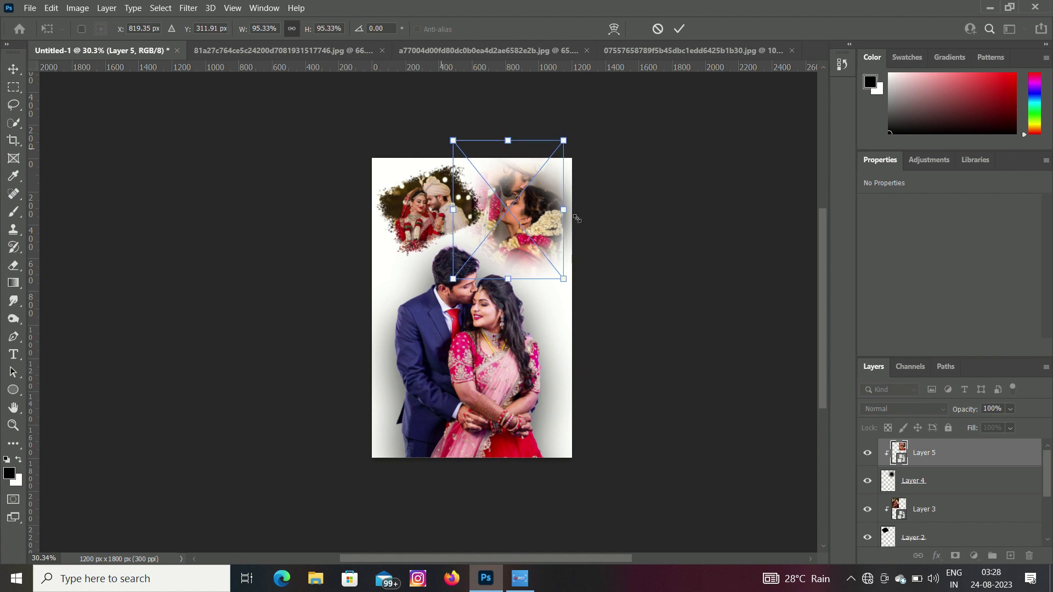
mouse_move(517, 230)
left_mouse_down()
mouse_move(521, 250)
mouse_move(527, 227)
left_mouse_up()
left_click(679, 29)
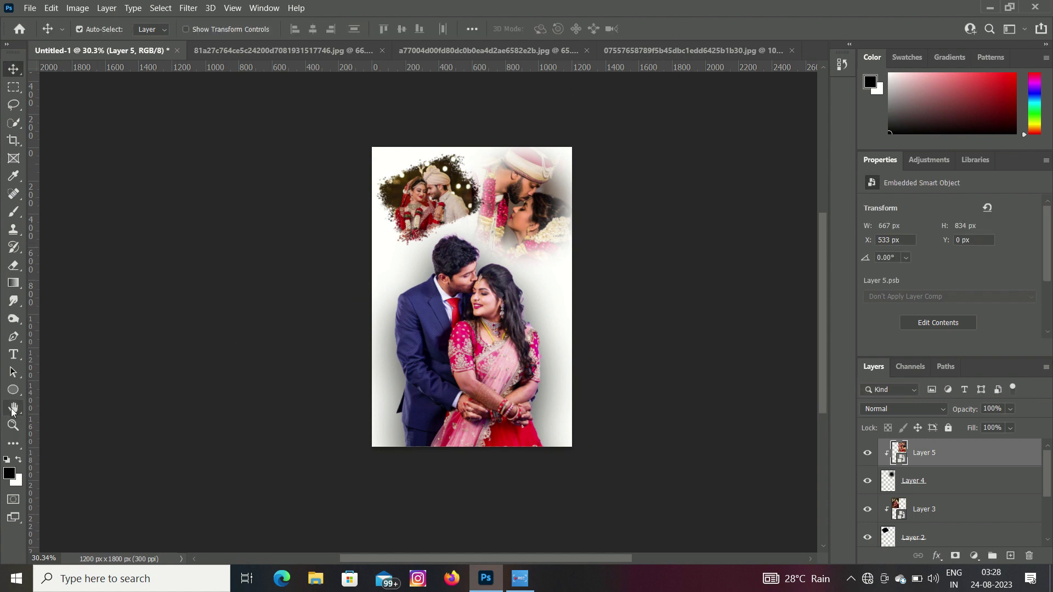
left_click(13, 425)
left_click(551, 291)
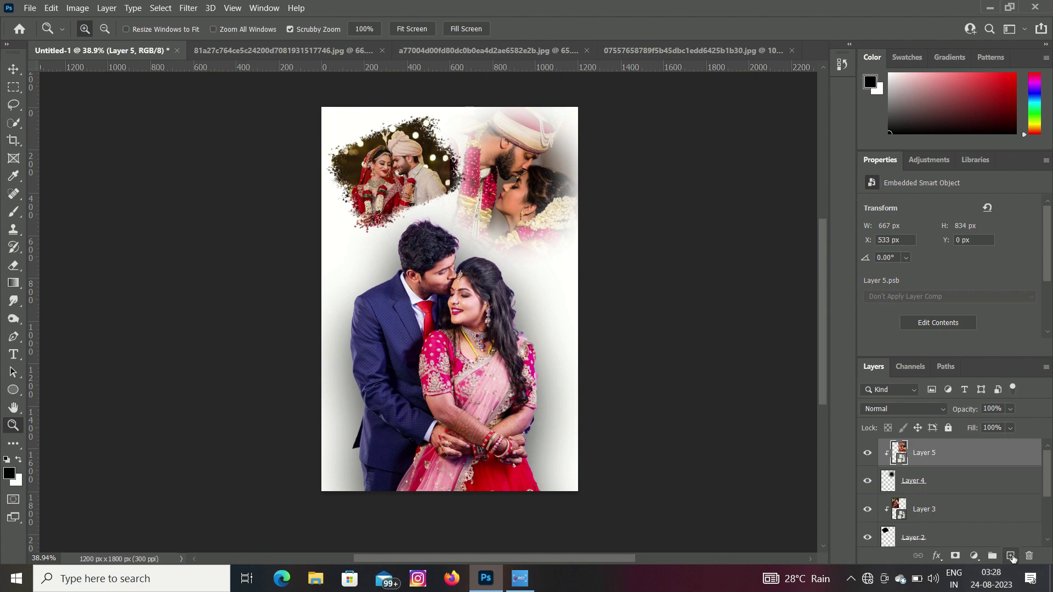
Step: Add a new empty Layer 6 above the garland photo layer
left_click(1010, 555)
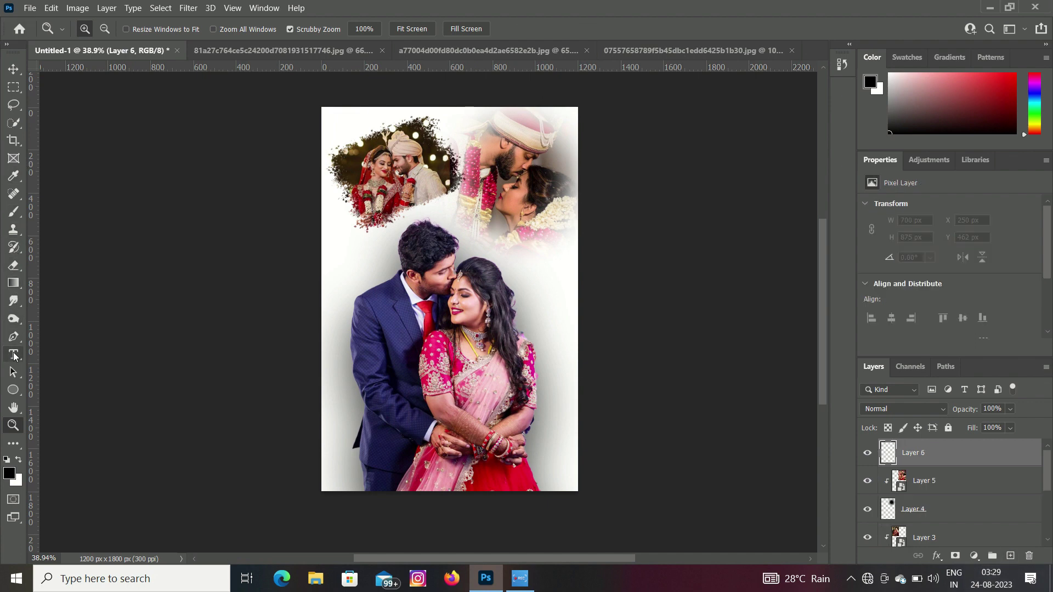
left_click(13, 354)
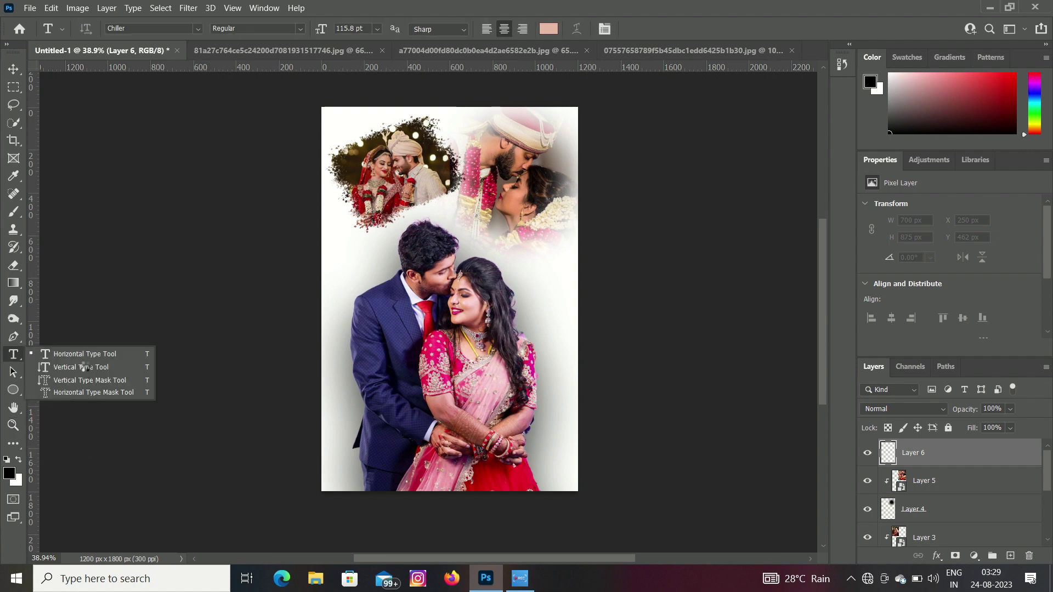
Step: Add a horizontal text layer reading 'Happy' at the poster's left side
left_click(101, 352)
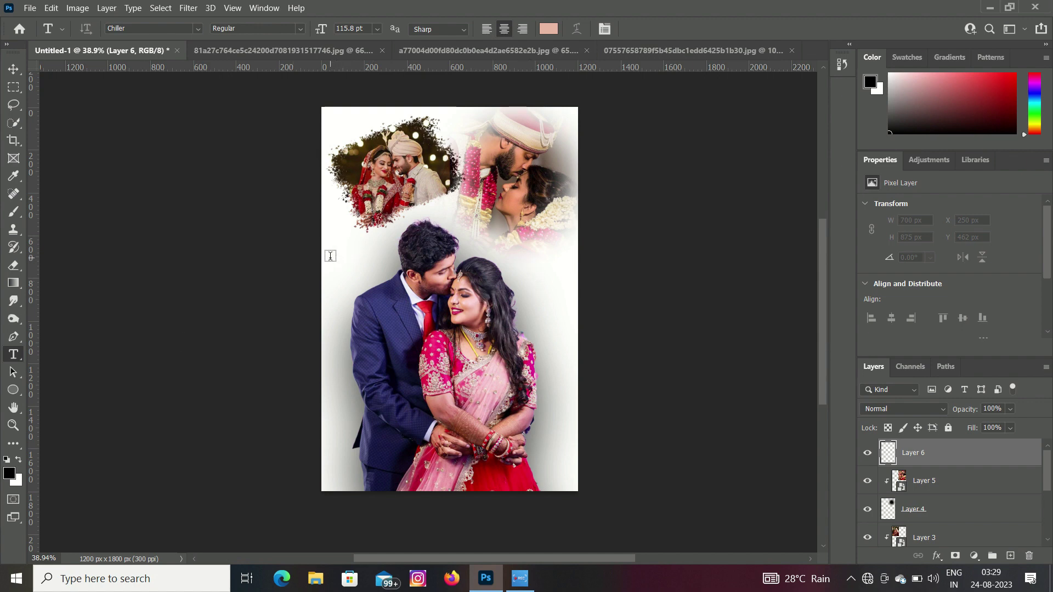
left_click(330, 255)
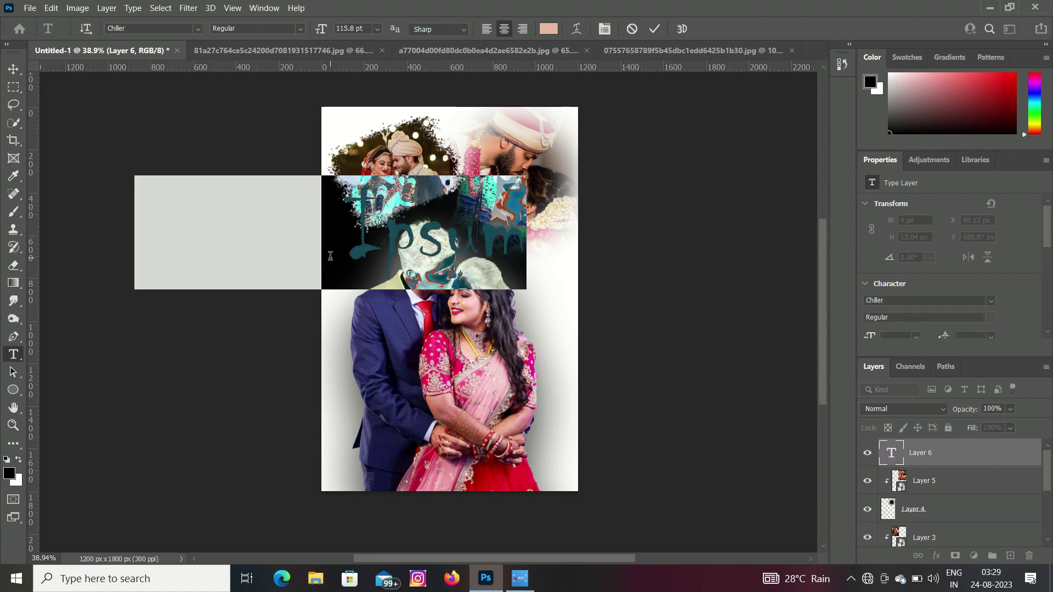
type("h")
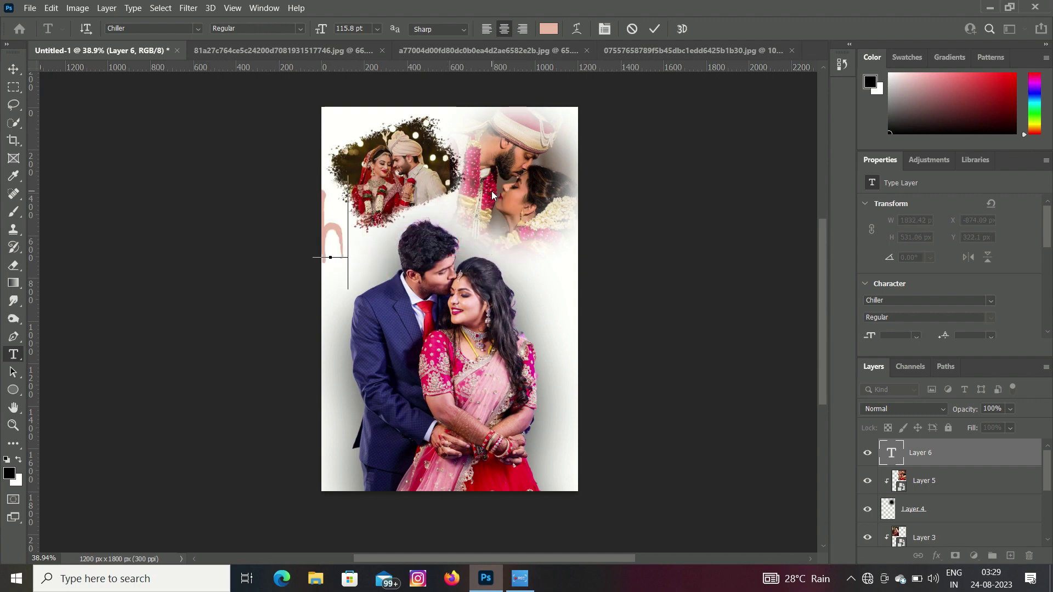
key("BackSpace")
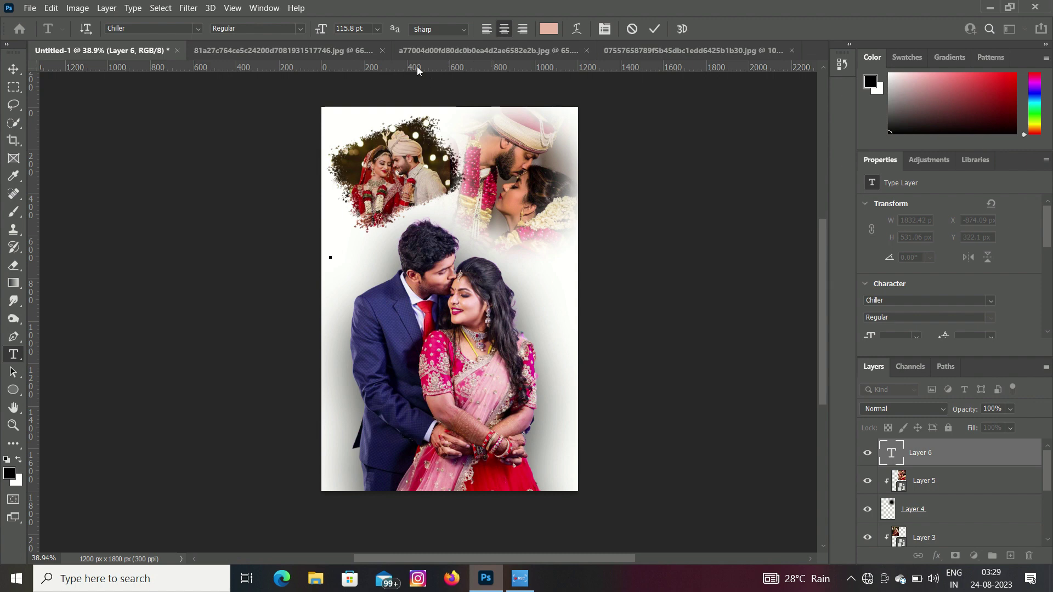
type("Hap")
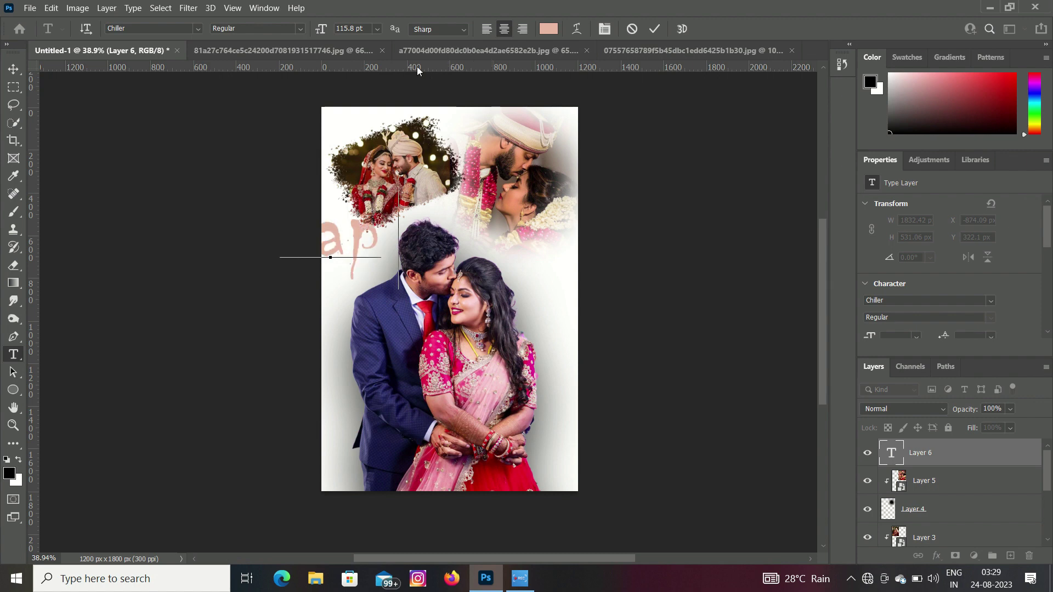
type("py")
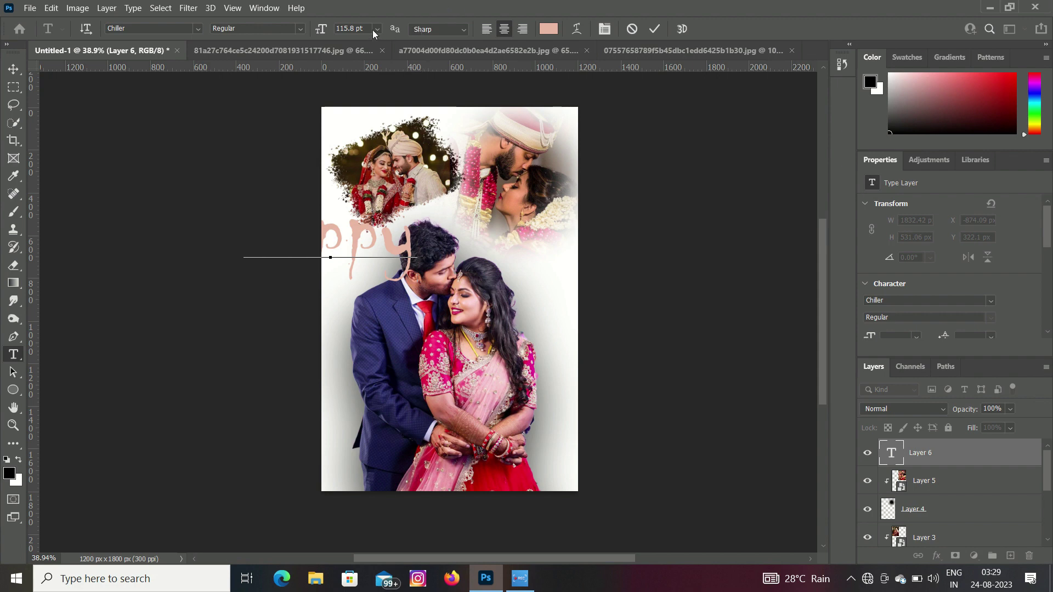
Step: Set the happy text size to 30 pt
left_click(379, 29)
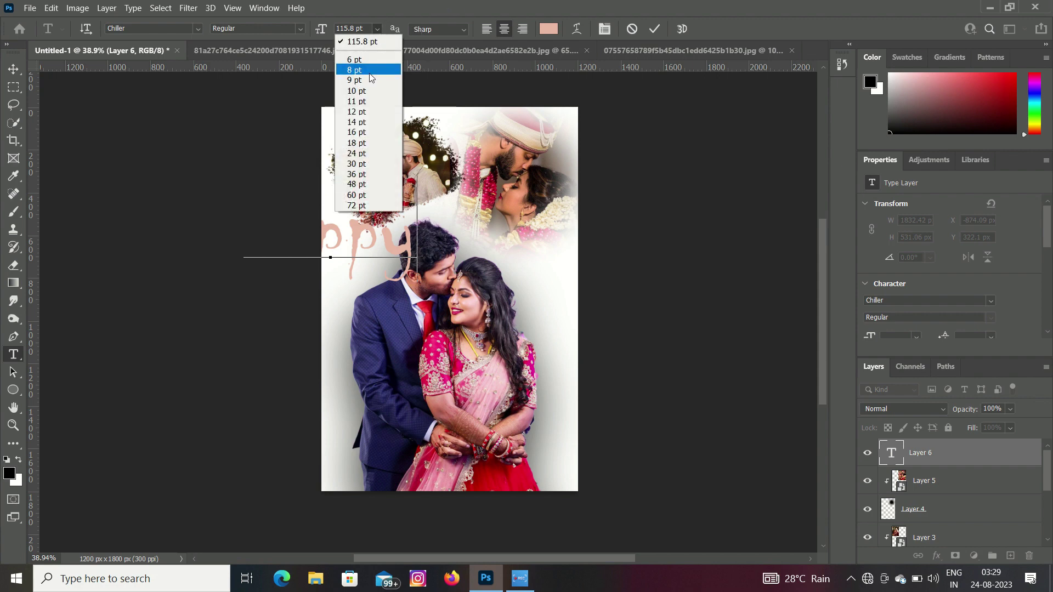
left_click(357, 143)
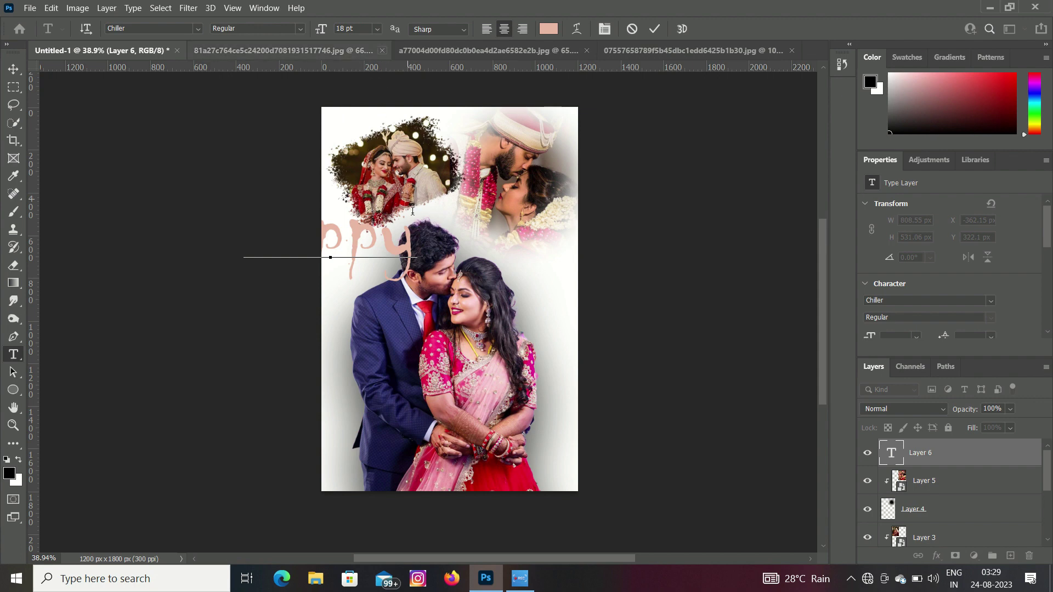
left_click_drag(413, 243, 193, 257)
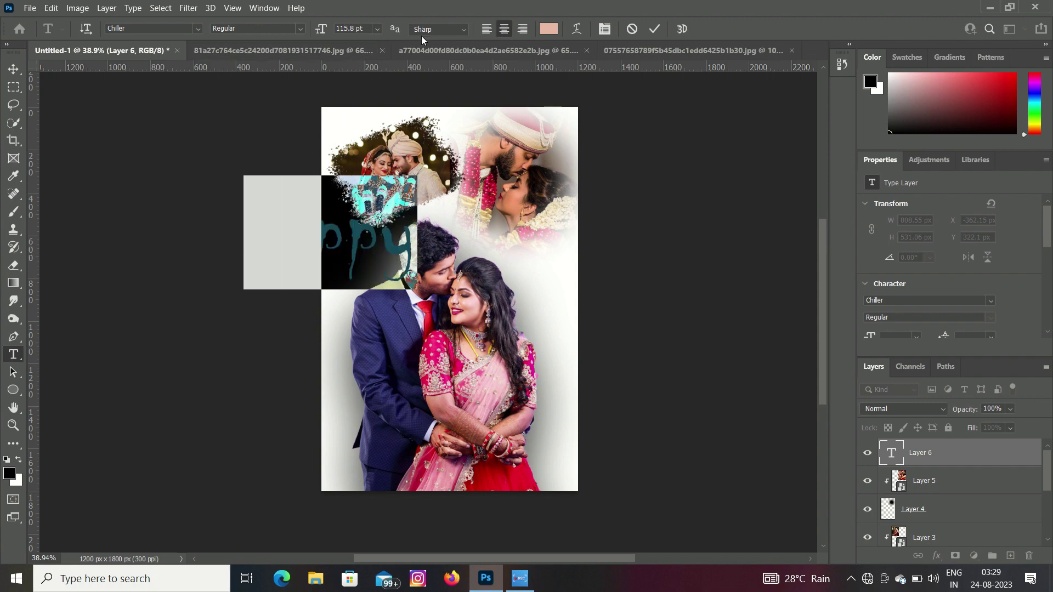
left_click(378, 31)
left_click(368, 123)
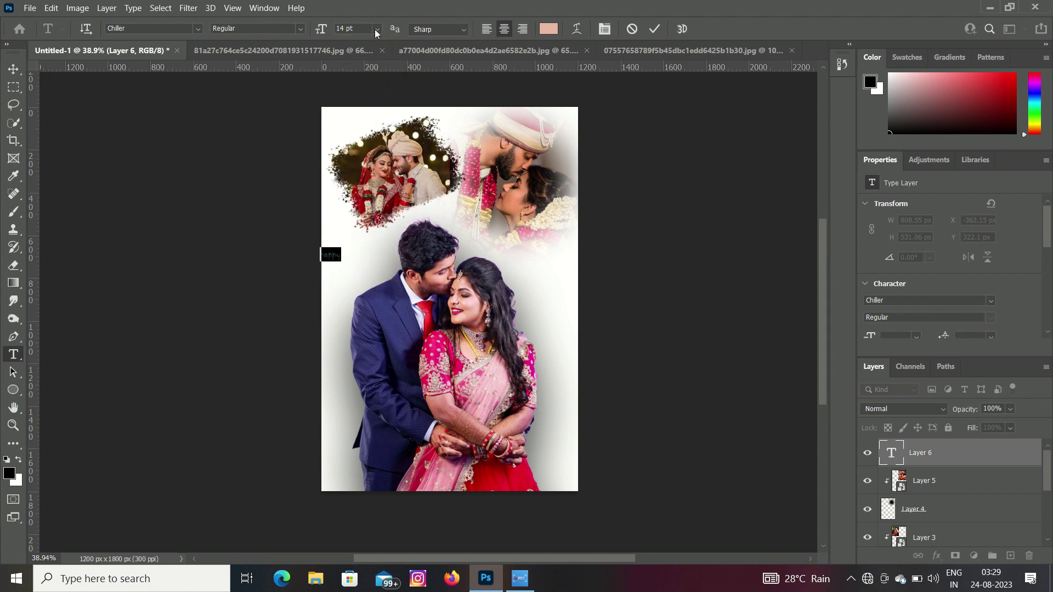
left_click(377, 29)
left_click(364, 165)
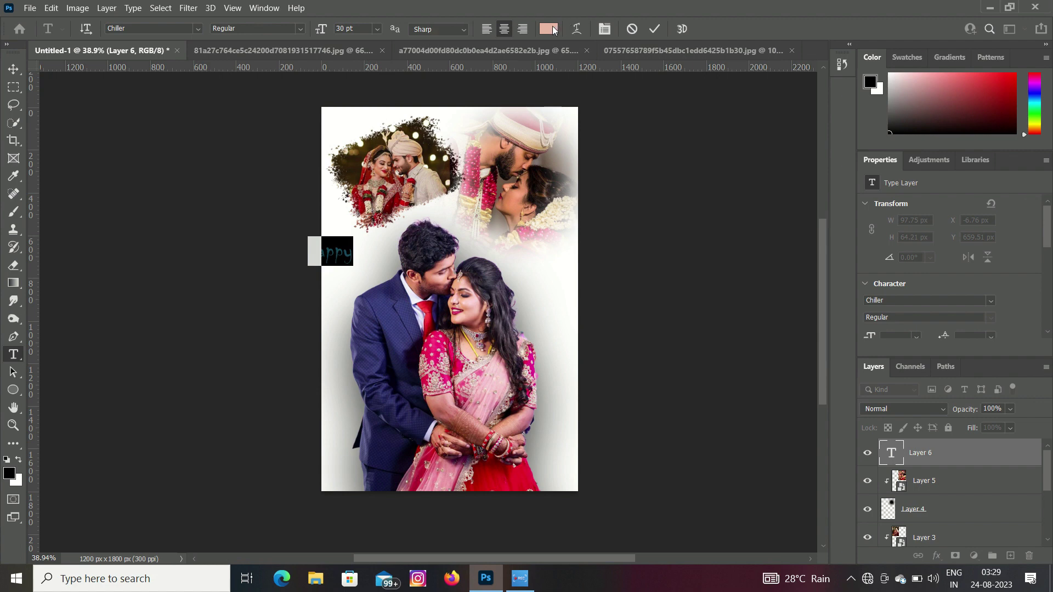
Step: Colour the happy text red (ff0000) and move it fully onto the poster
left_click(549, 28)
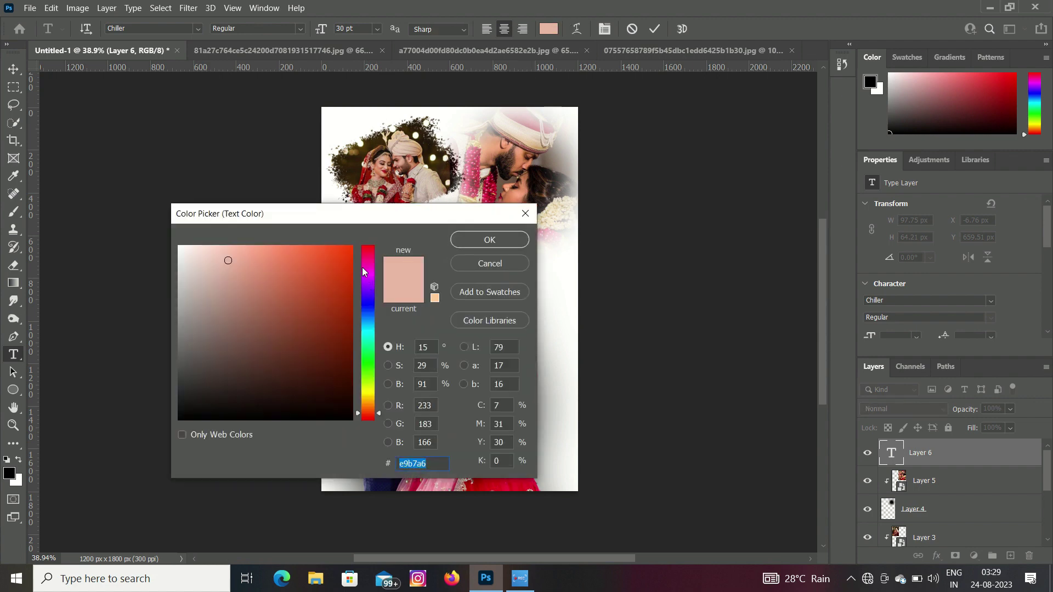
left_click_drag(370, 250, 356, 246)
double_click(399, 464)
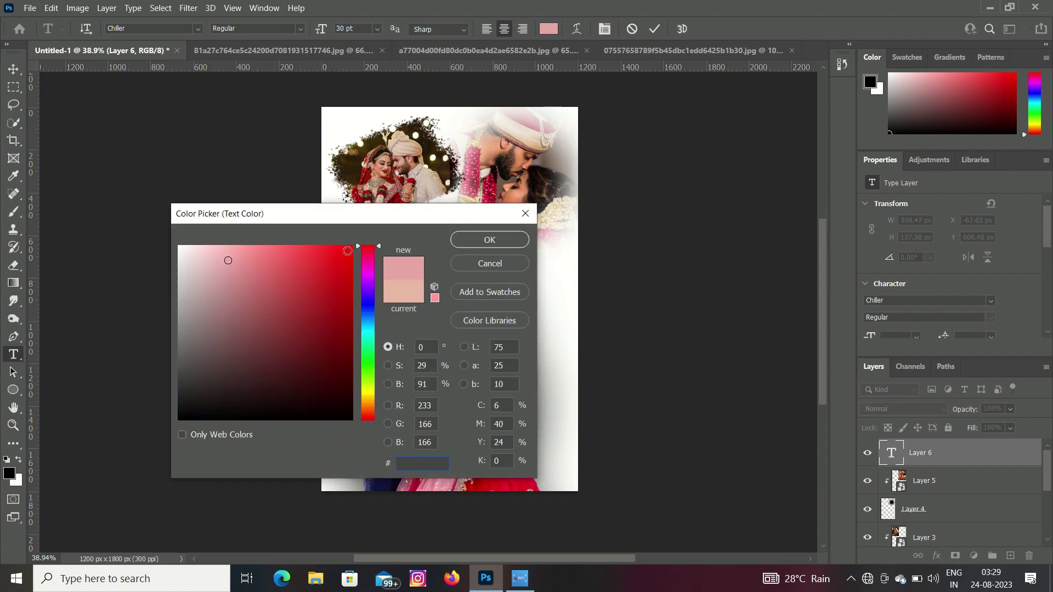
type("ff0000")
left_click(507, 240)
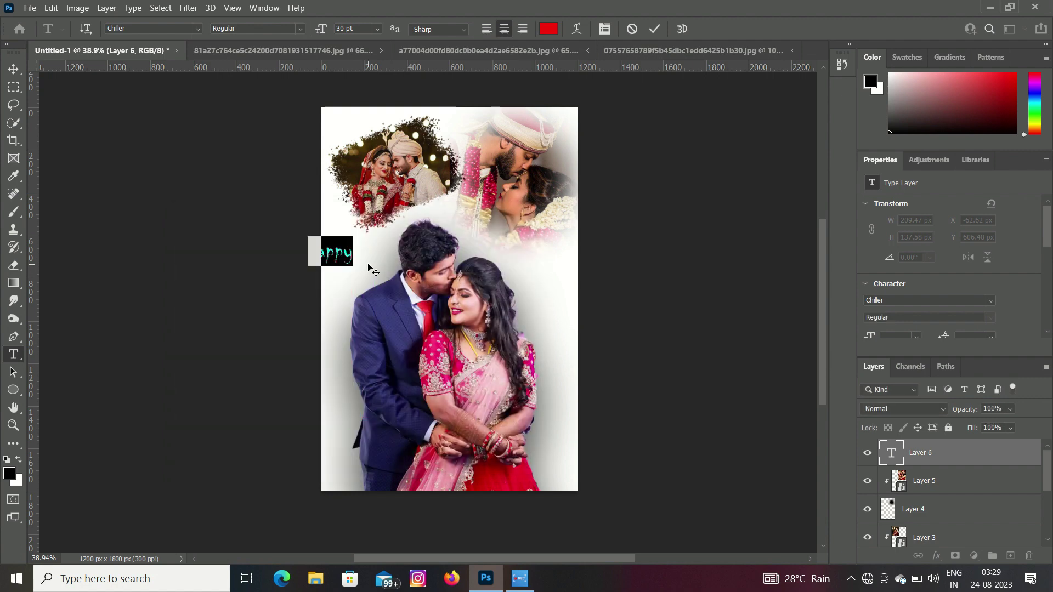
mouse_move(343, 291)
left_mouse_down()
mouse_move(375, 292)
mouse_move(360, 279)
left_mouse_up()
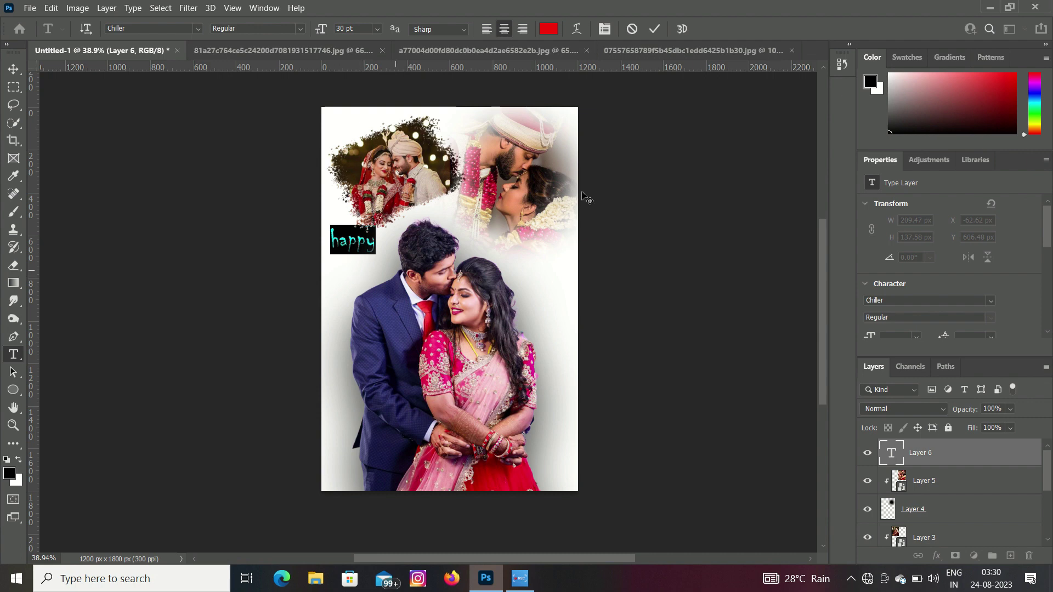
Step: Commit happy, then add a 'MOMENT' text line placed just below it
left_click(655, 28)
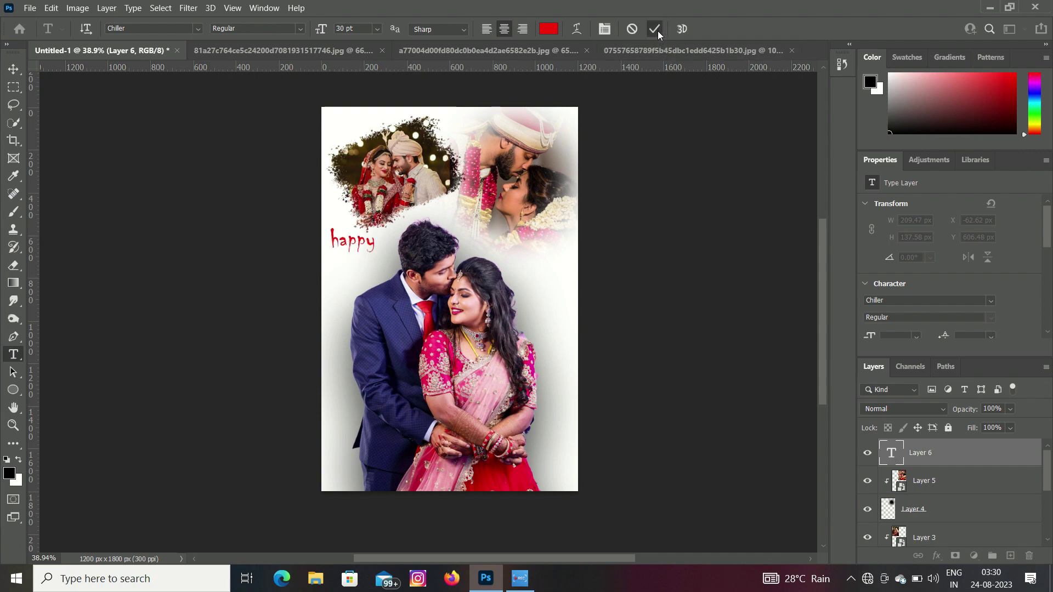
left_click(337, 265)
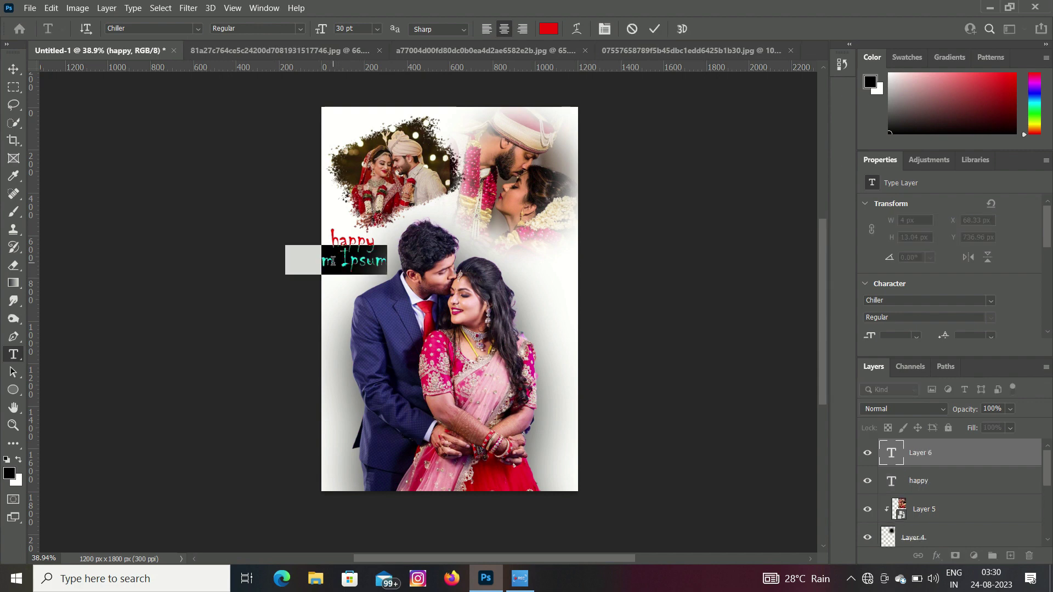
type("MO")
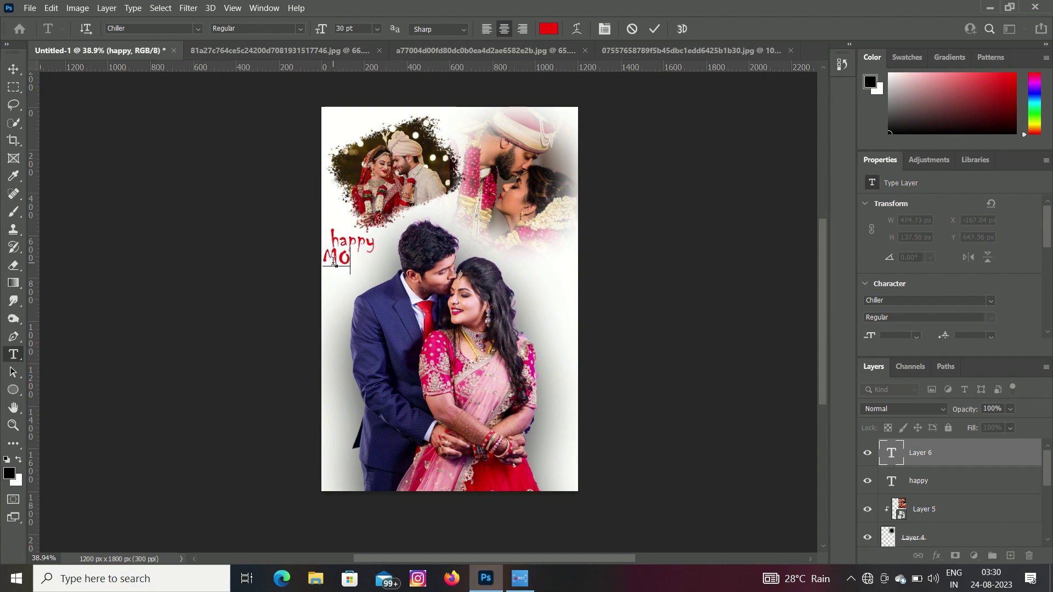
type("MENT")
left_click_drag(357, 311, 393, 318)
left_click_drag(523, 405, 692, 353)
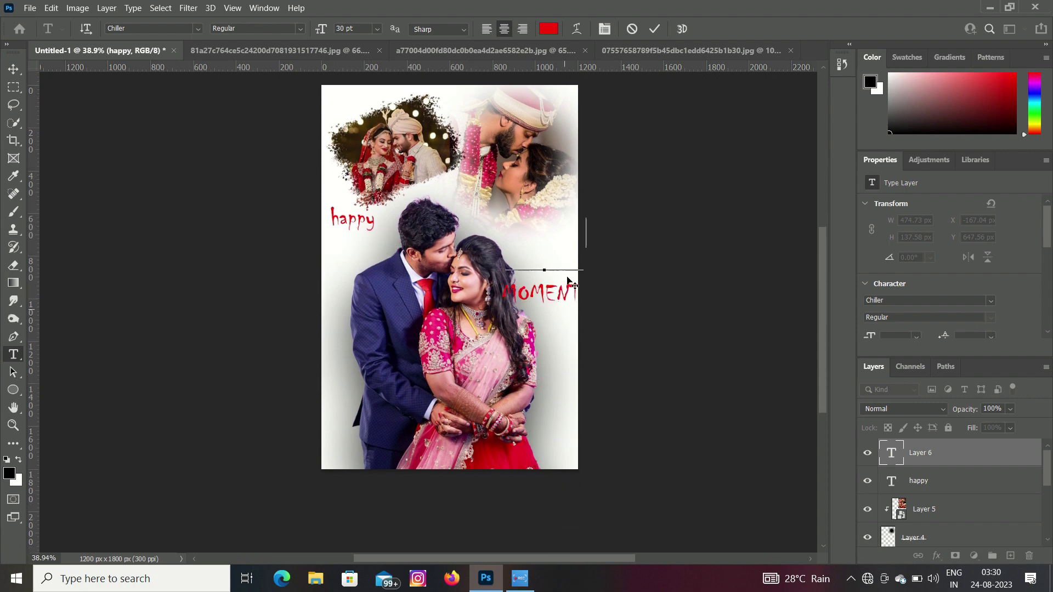
left_click_drag(328, 205, 389, 296)
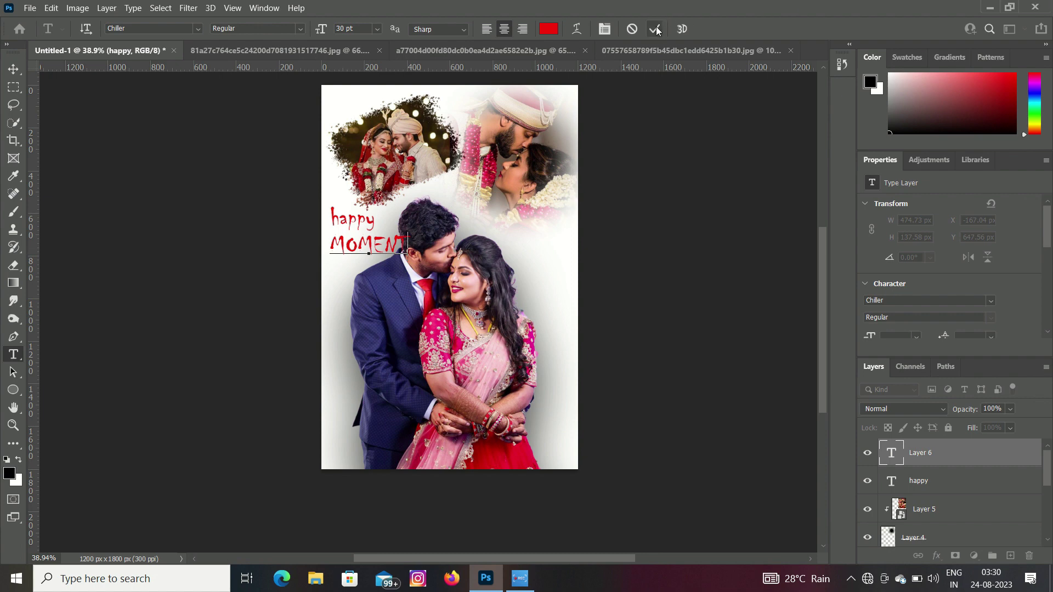
key("ctrl+Return")
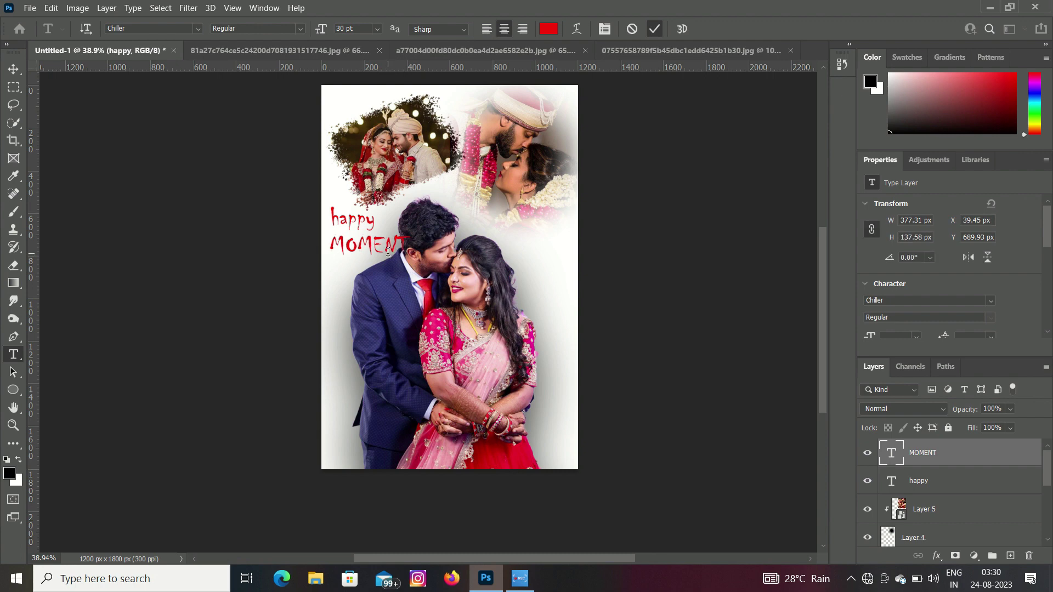
Step: Recolour the happy text to a lighter pink, f67777
left_click(13, 69)
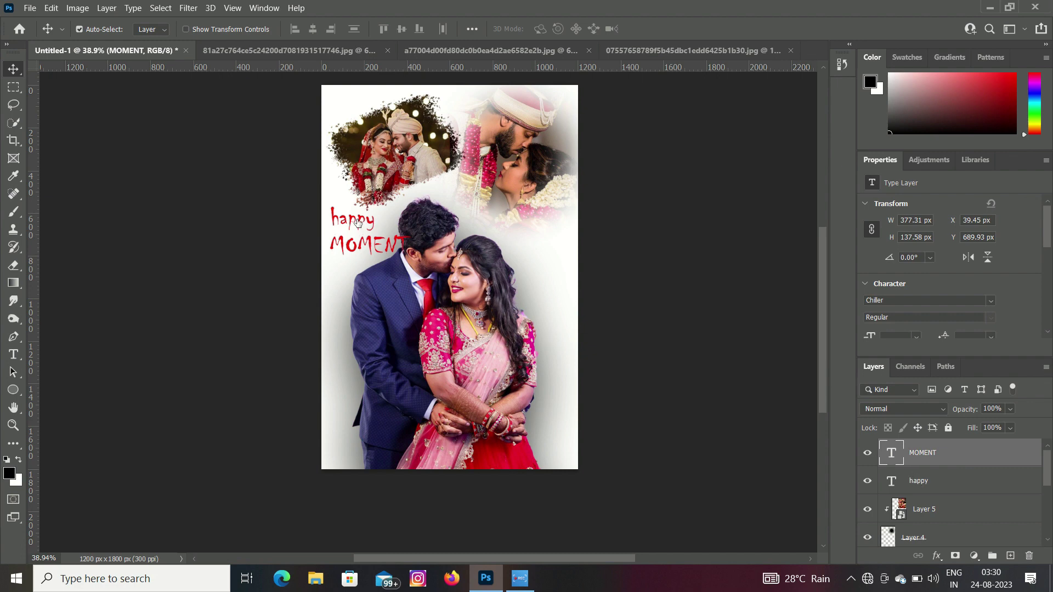
left_click(364, 220)
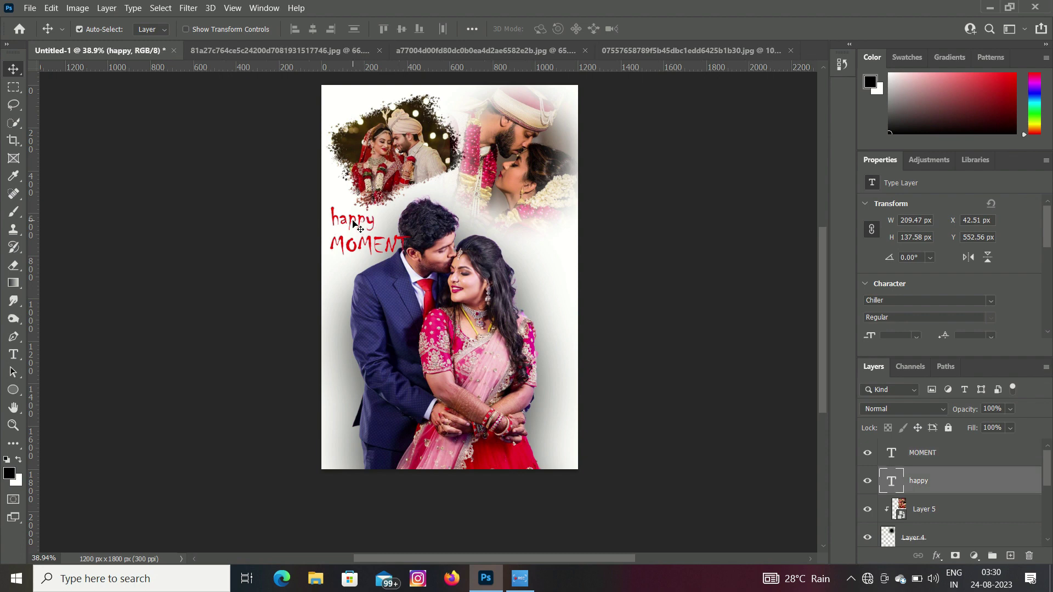
double_click(358, 220)
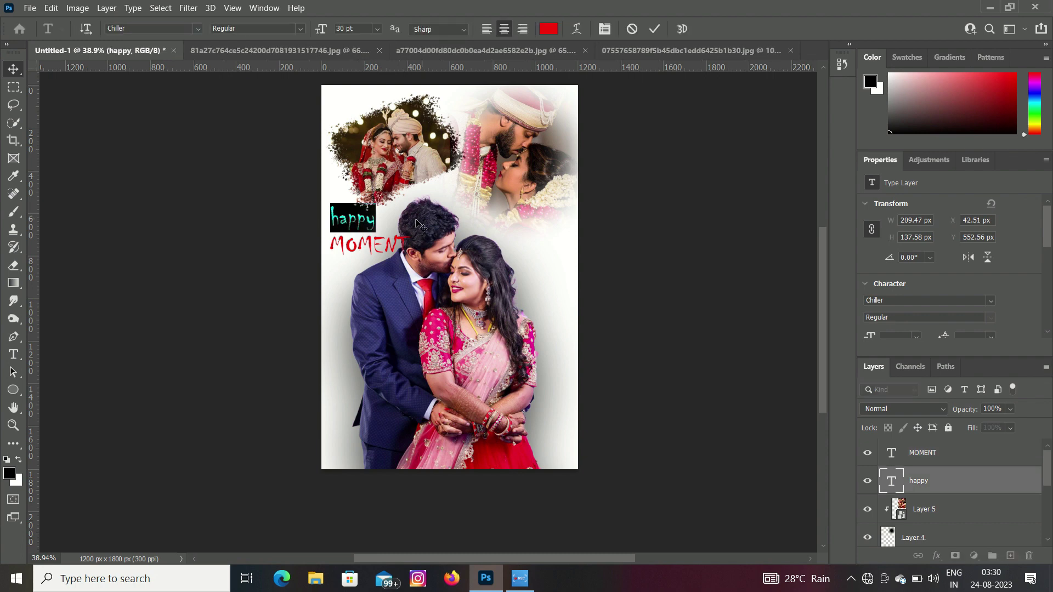
left_click(555, 31)
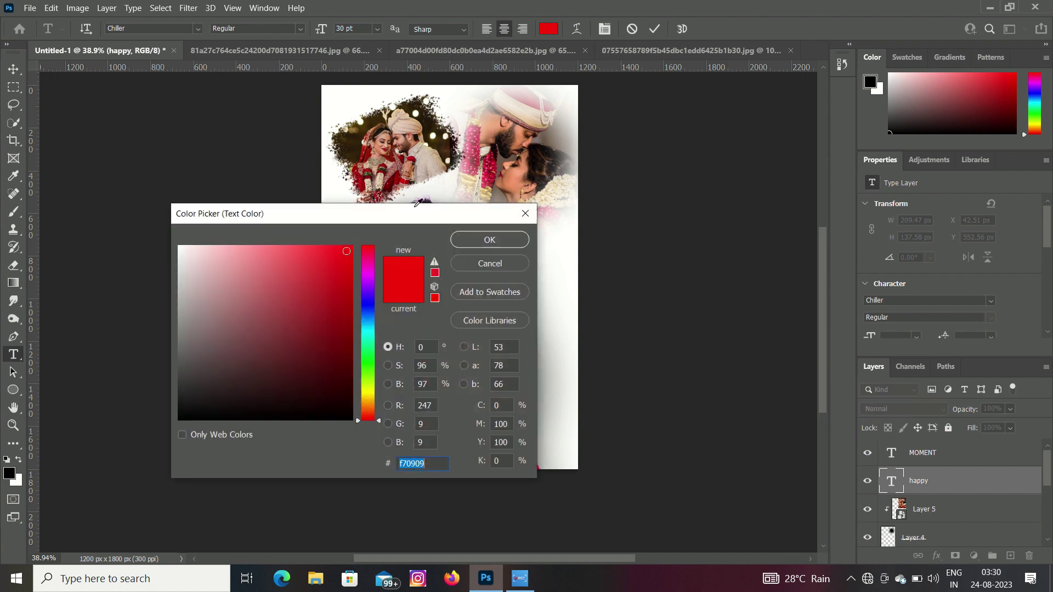
left_click_drag(308, 264, 267, 253)
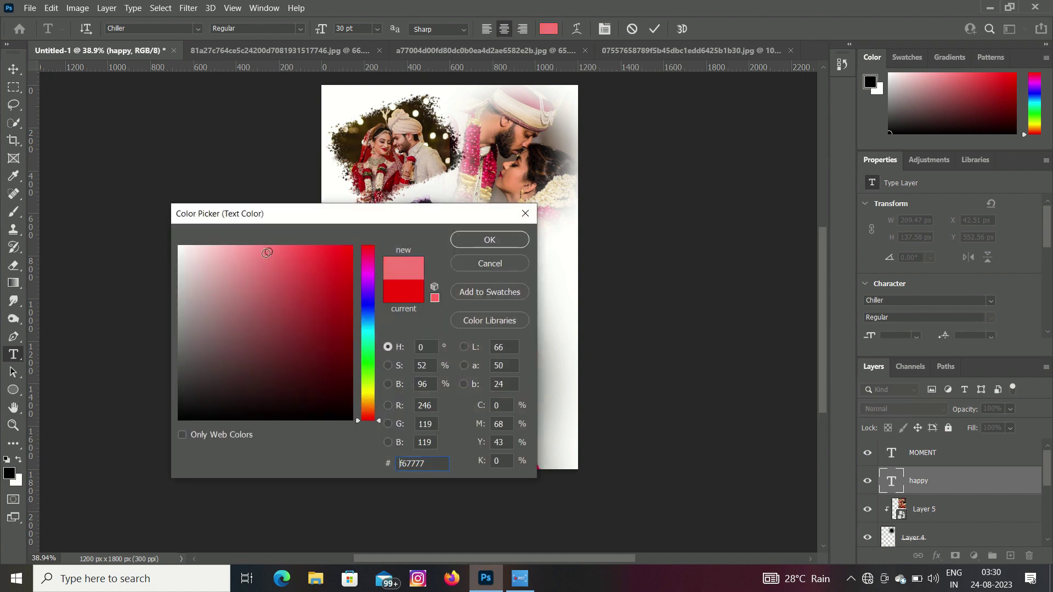
left_click(505, 239)
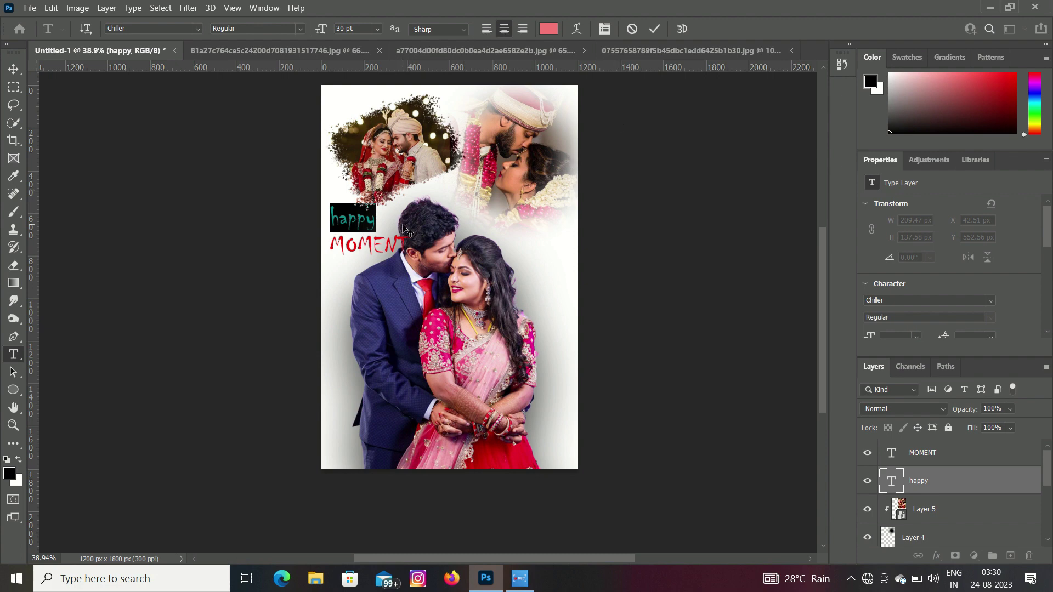
Step: Set the happy text in the Berlin Sans FB font
left_click(197, 29)
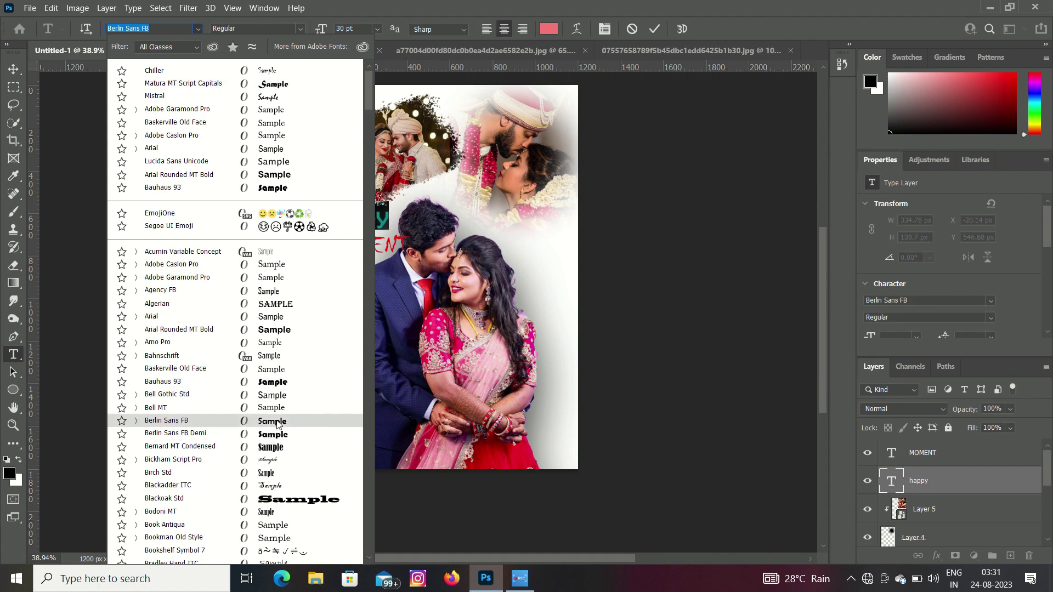
left_click(278, 423)
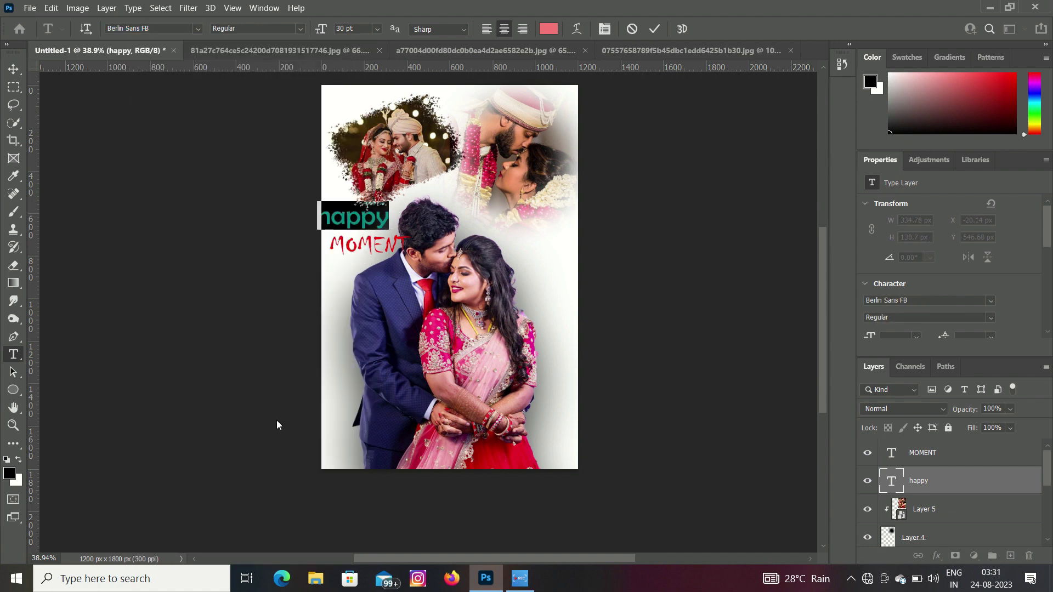
left_click(619, 268)
key("v")
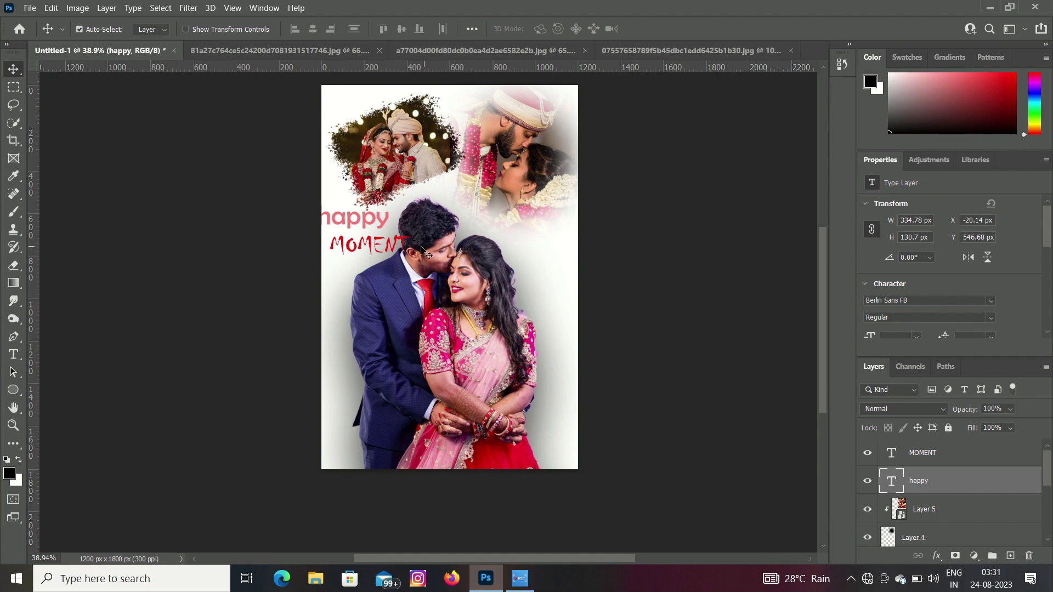
key("ctrl")
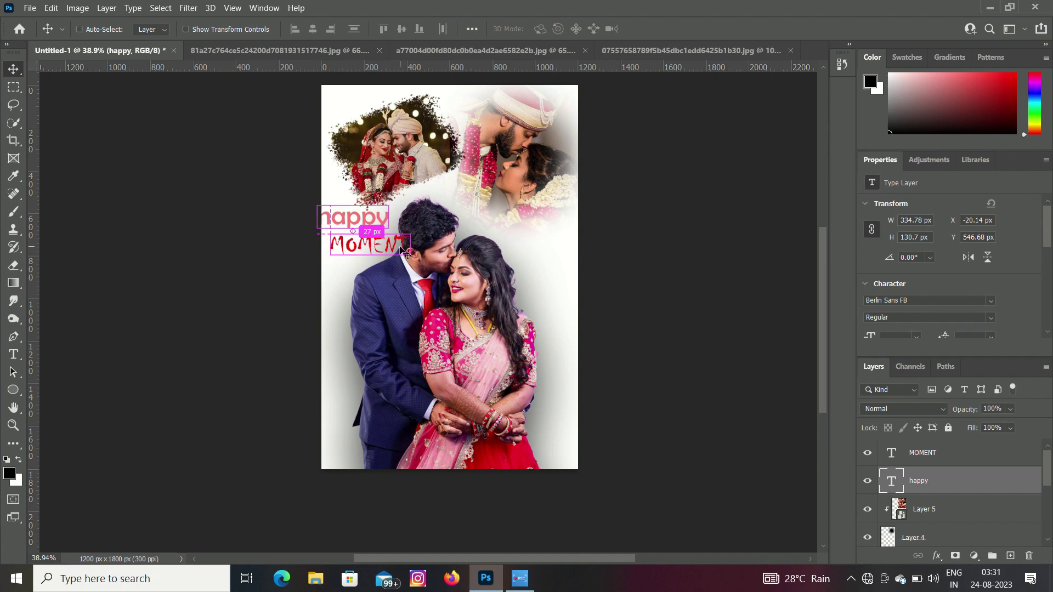
Step: Shrink happy to 166.57 × 65.03 px and move it down toward MOMENT
key("ctrl+t")
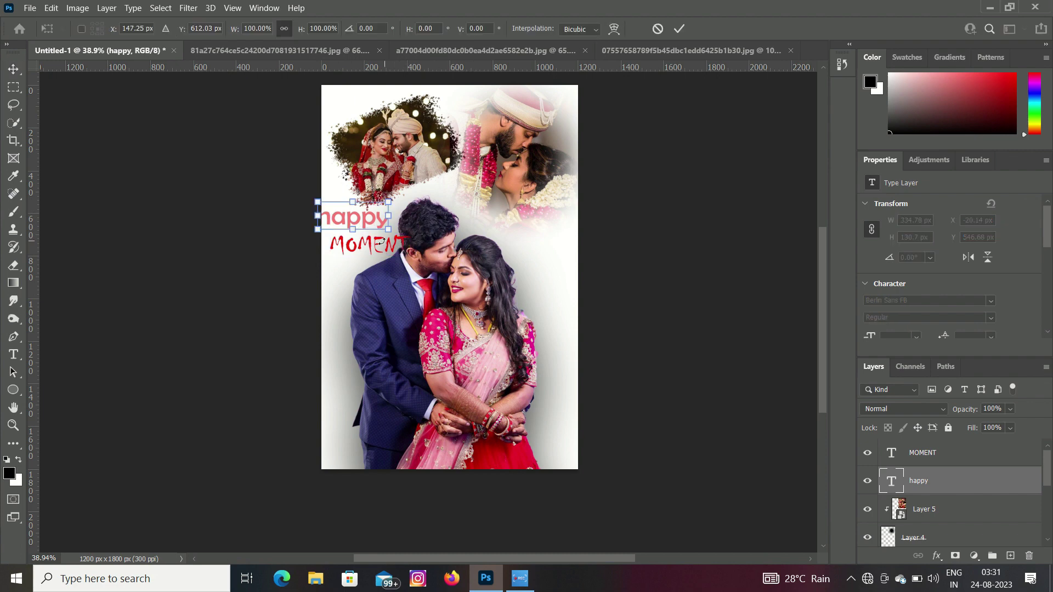
left_click_drag(388, 230, 354, 215)
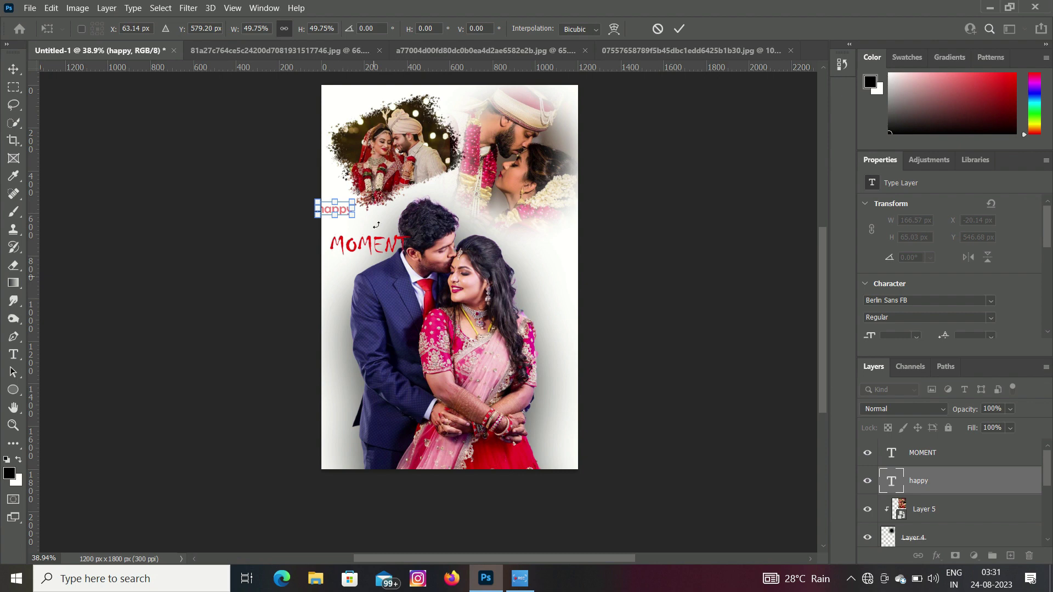
left_click(679, 28)
key("Return")
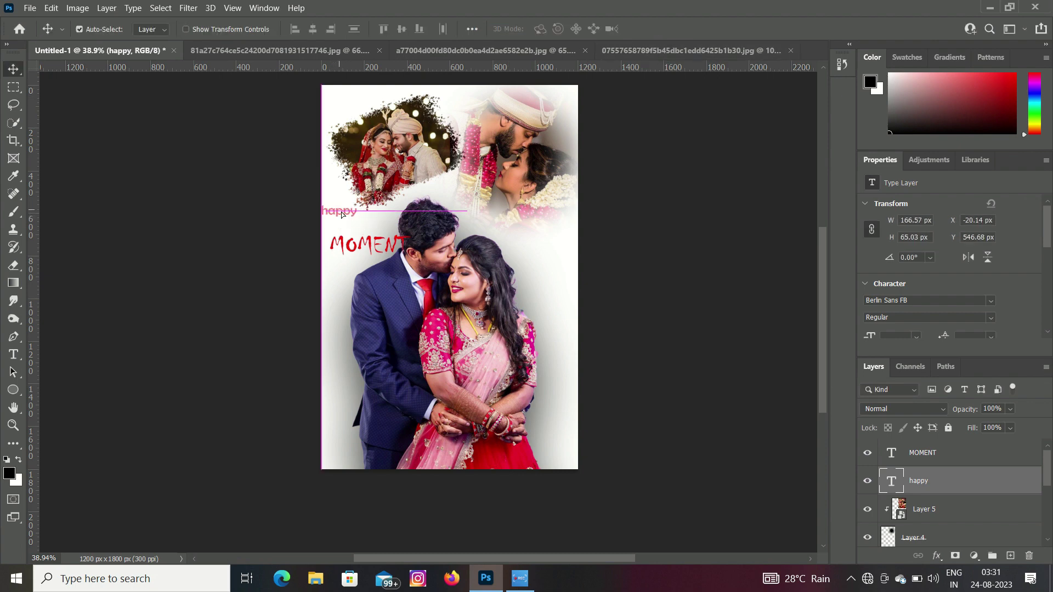
mouse_move(337, 226)
left_mouse_down()
mouse_move(353, 225)
mouse_move(343, 225)
left_mouse_up()
Step: Settle happy above MOMENT and shrink MOMENT to about 24.4 pt (272.18 × 111.91 px)
left_click(362, 253)
double_click(362, 253)
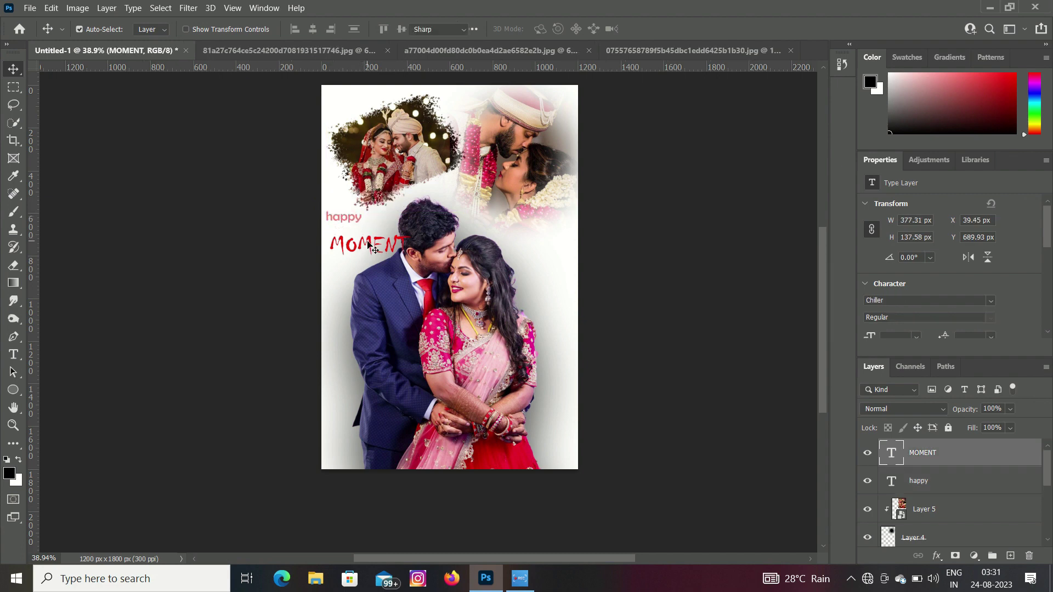
key("ctrl")
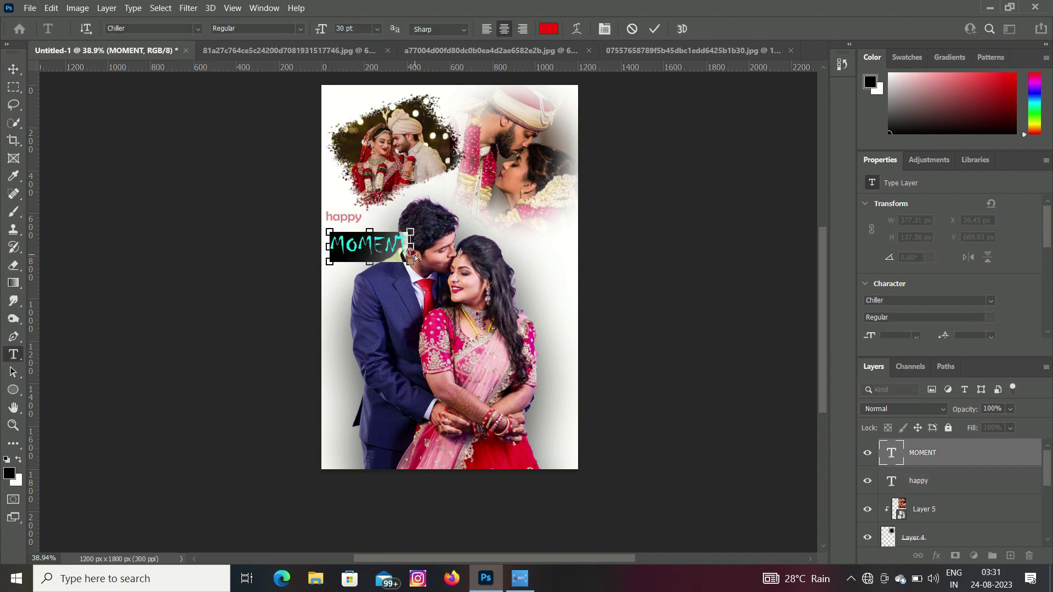
key("ctrl+t")
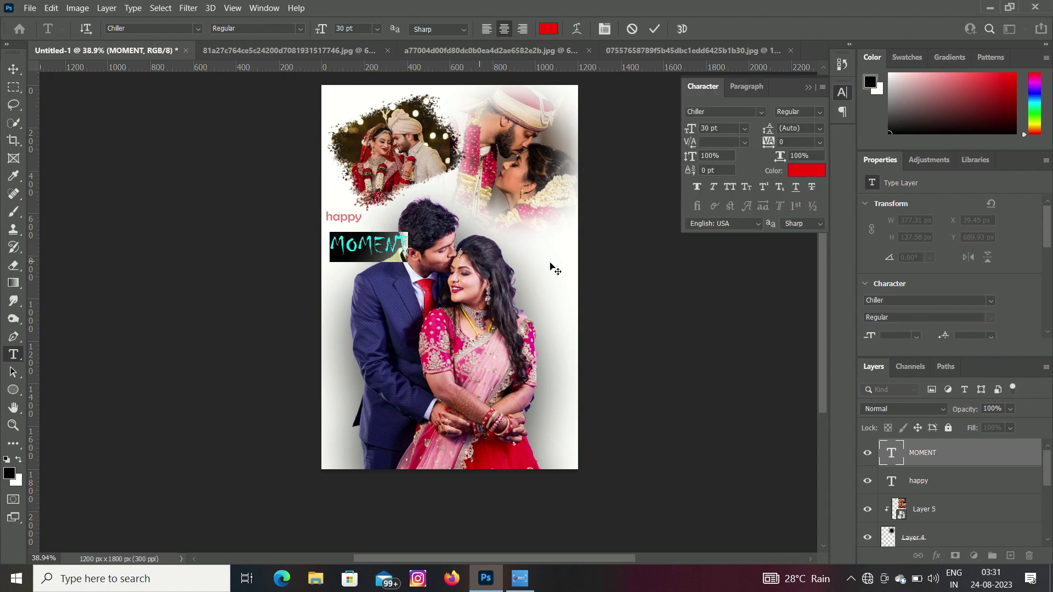
left_click(583, 291)
key("v")
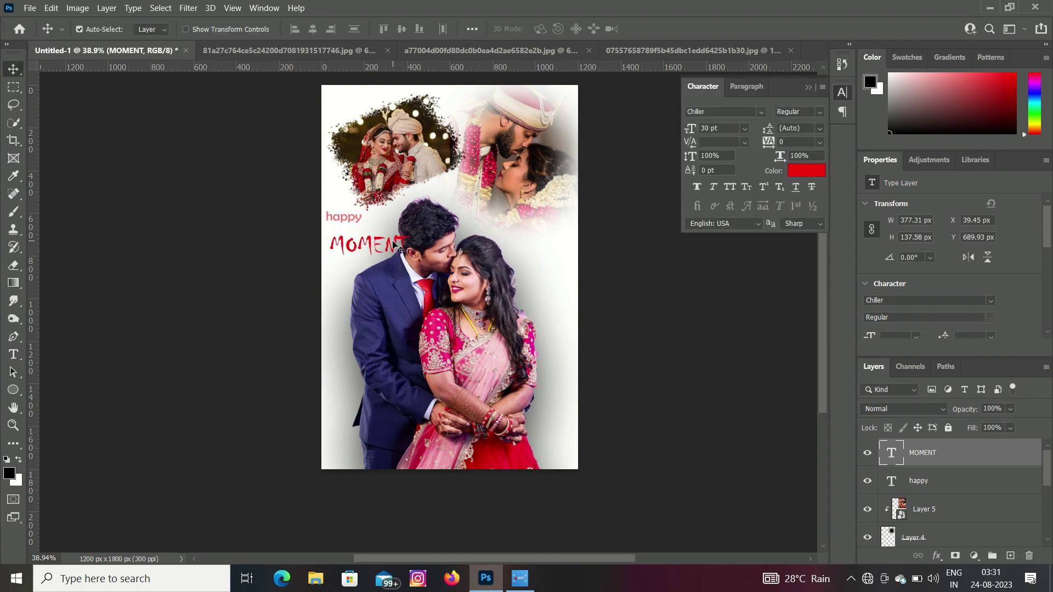
double_click(394, 246)
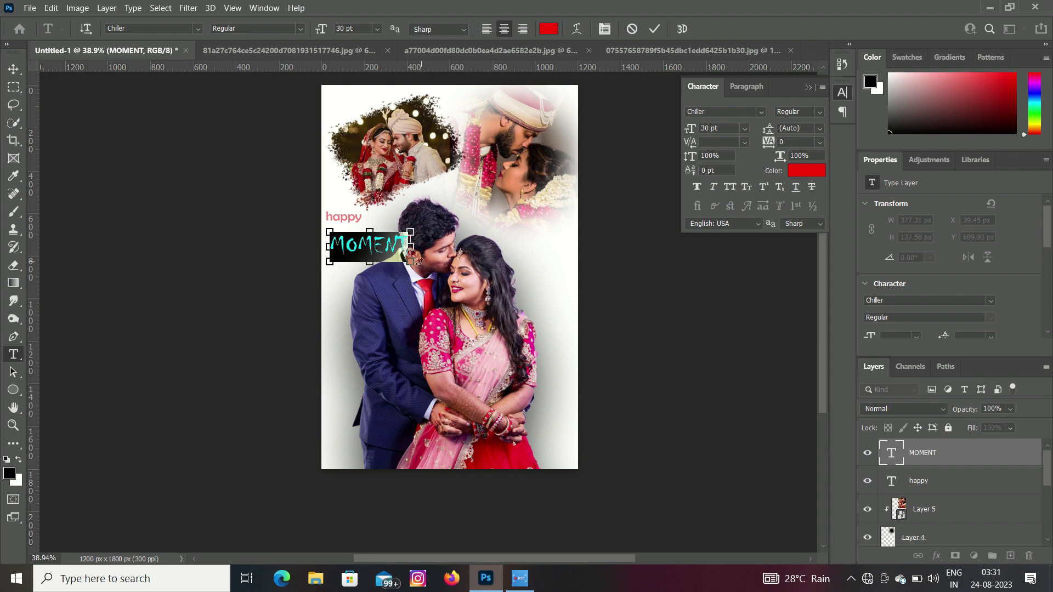
left_click_drag(410, 263, 376, 274)
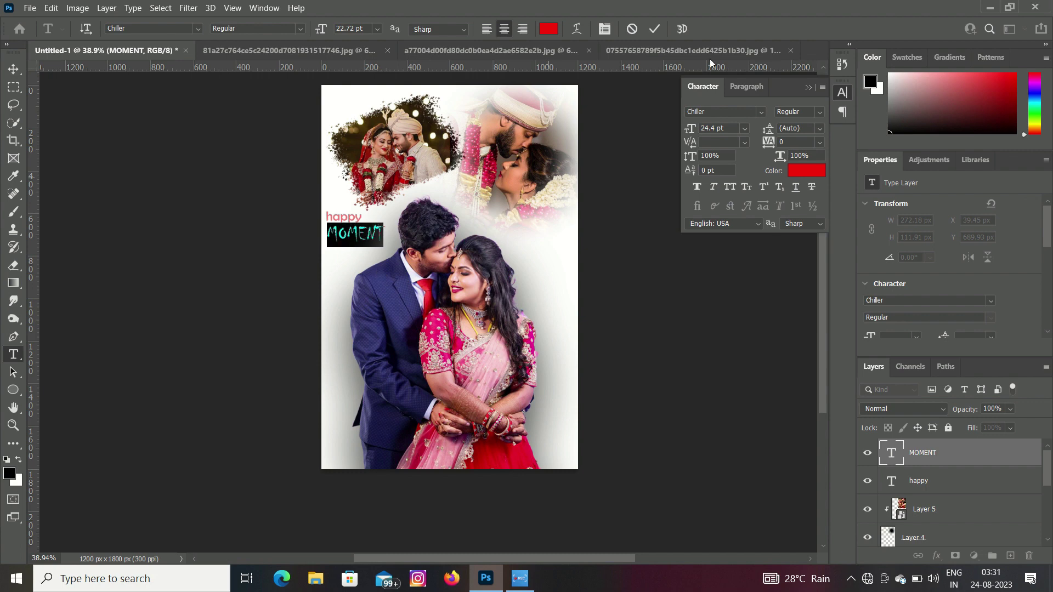
left_click(655, 29)
key("v")
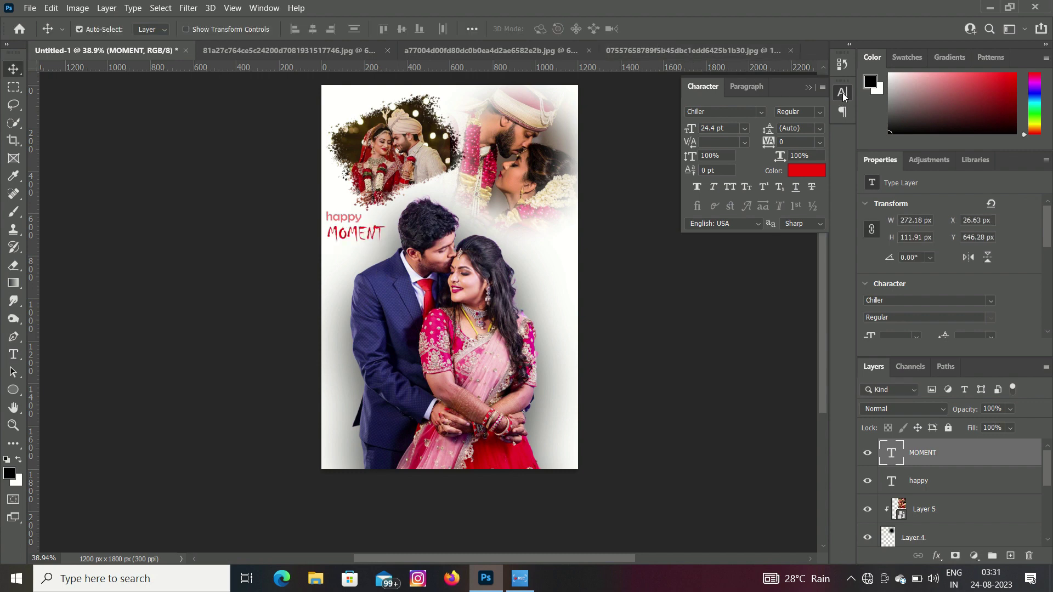
left_click(843, 95)
Step: Zoom in to inspect the title text, then fit the whole poster in view
left_click(13, 425)
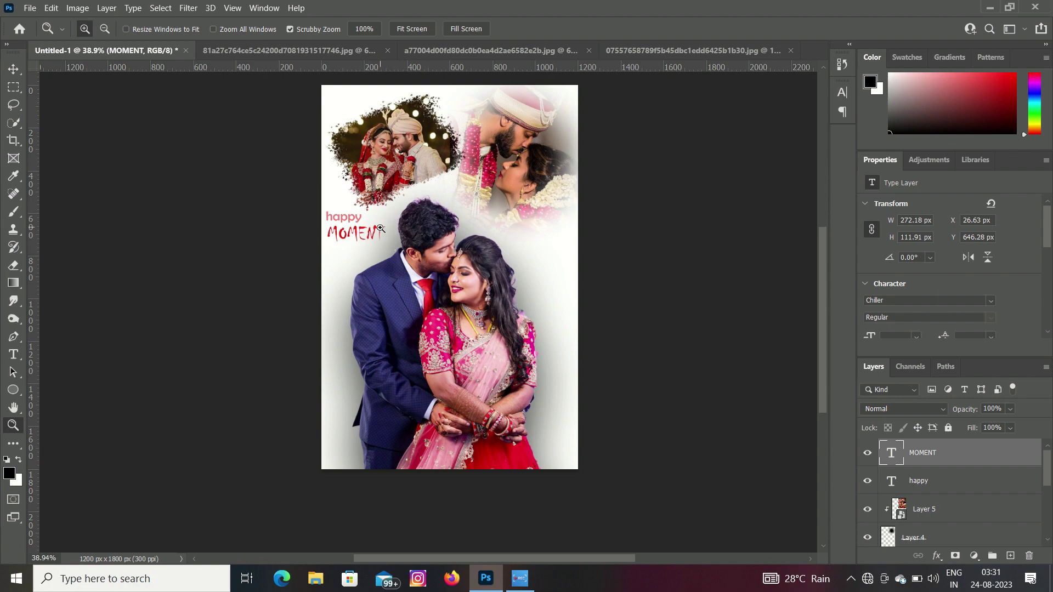
left_click_drag(381, 228, 448, 327)
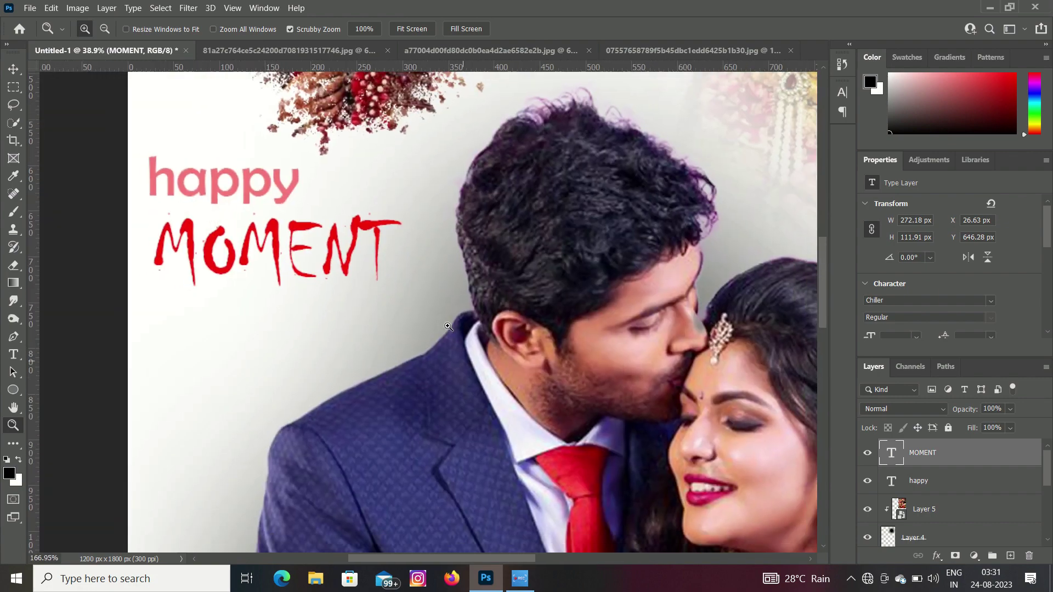
key("ctrl+0")
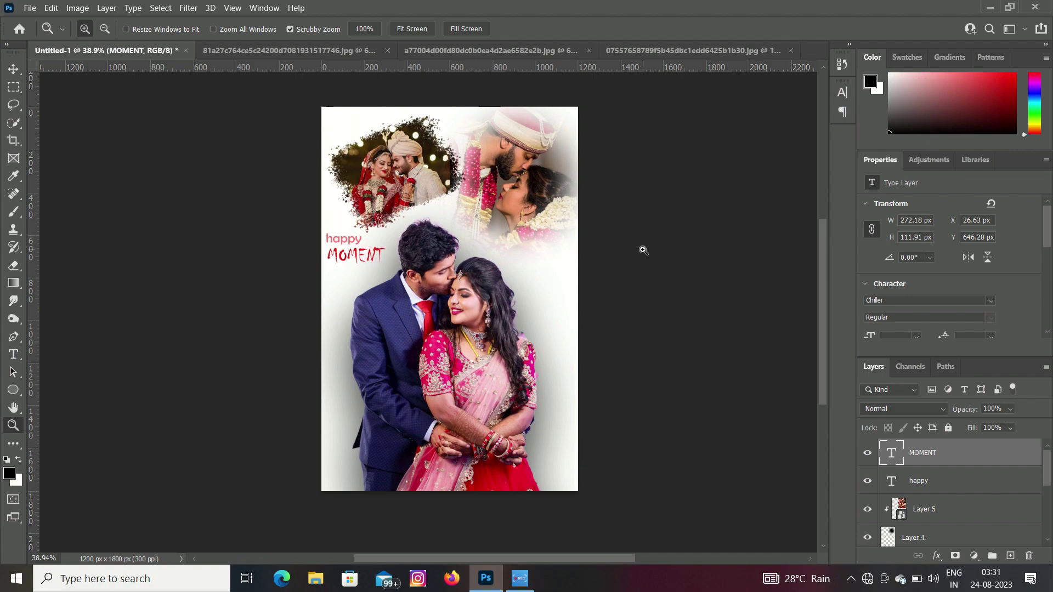